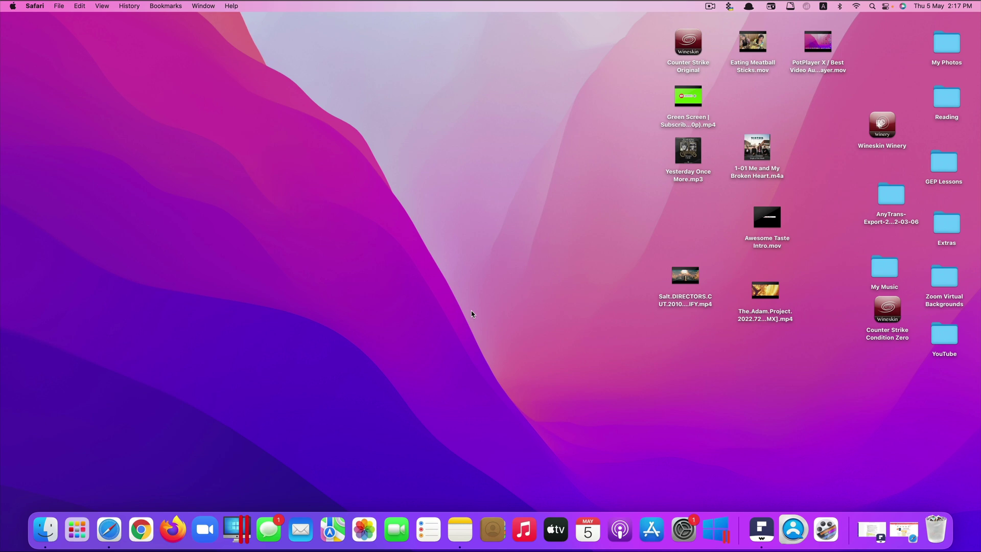
Step: Search Launchpad for 'dearmob' so only the DearMob app is shown
{"action": "key", "text": "F4"}
{"action": "type", "text": "dearmob"}
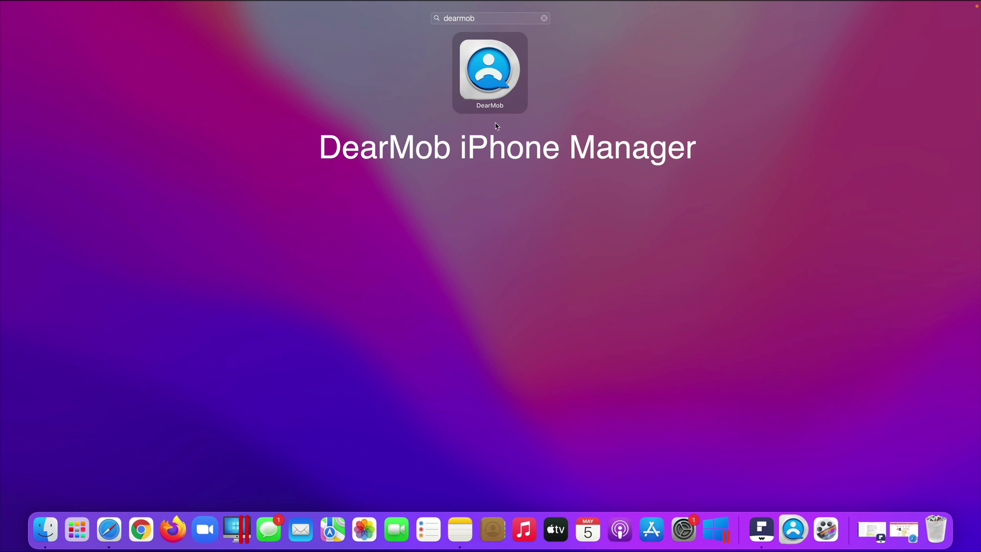
Step: Launch DearMob iPhone Manager and check the connected iPhone 12 Pro Max in the device list
{"action": "left_click", "coordinate": [491, 84]}
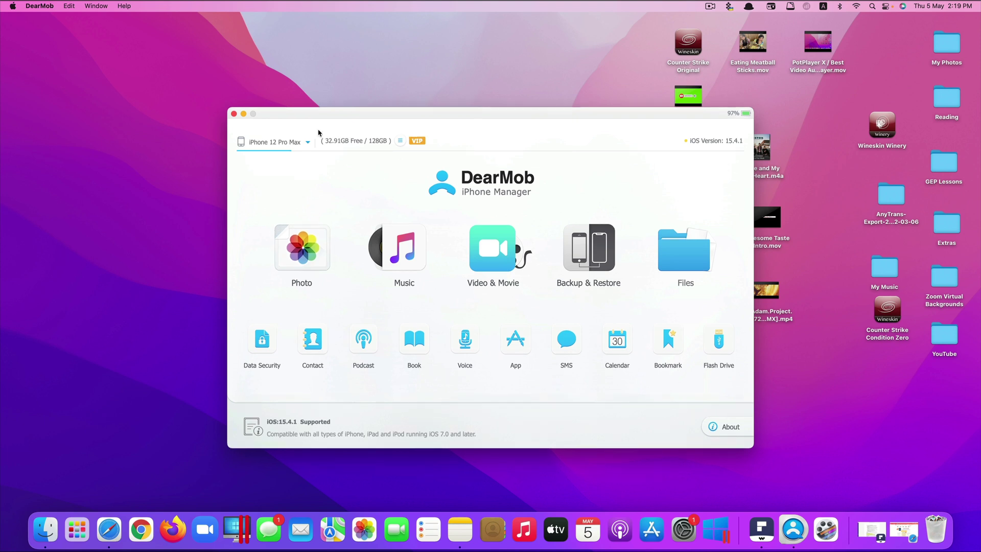
{"action": "left_click", "coordinate": [307, 143]}
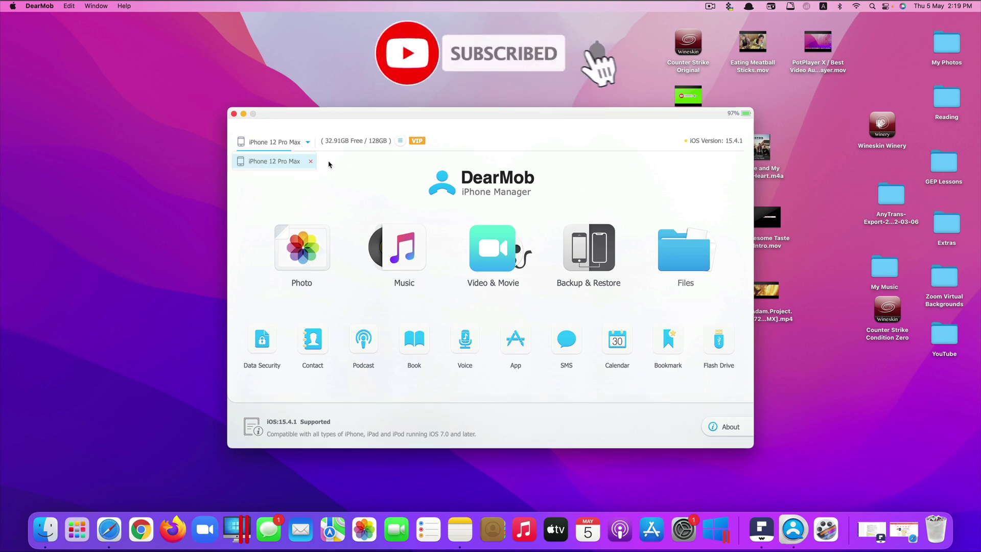
{"action": "left_click", "coordinate": [266, 145]}
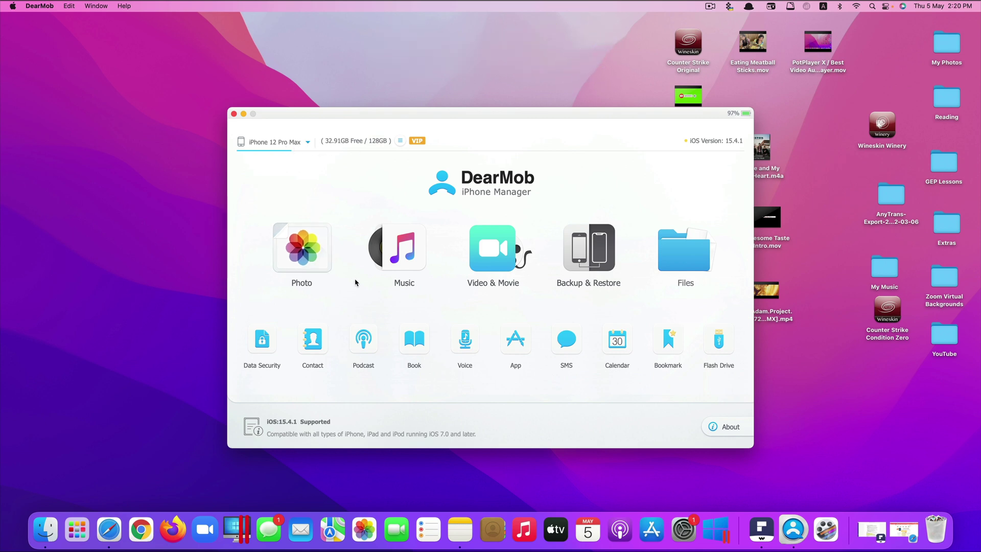
Step: Open the Photo camera roll, scroll to the April 2022 photos, and show the export options
{"action": "left_click", "coordinate": [317, 270]}
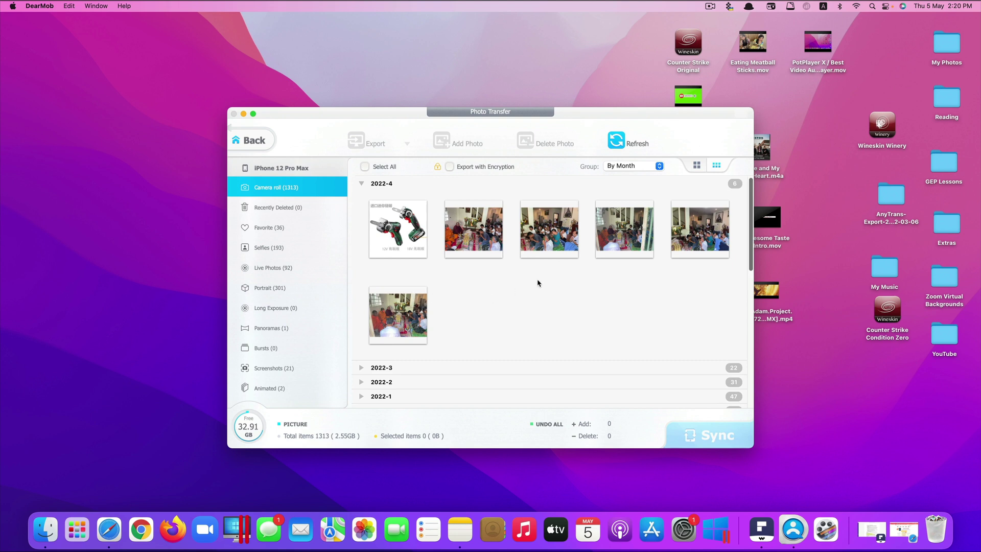
{"action": "scroll", "coordinate": [520, 300], "scroll_direction": "down", "scroll_amount": 1}
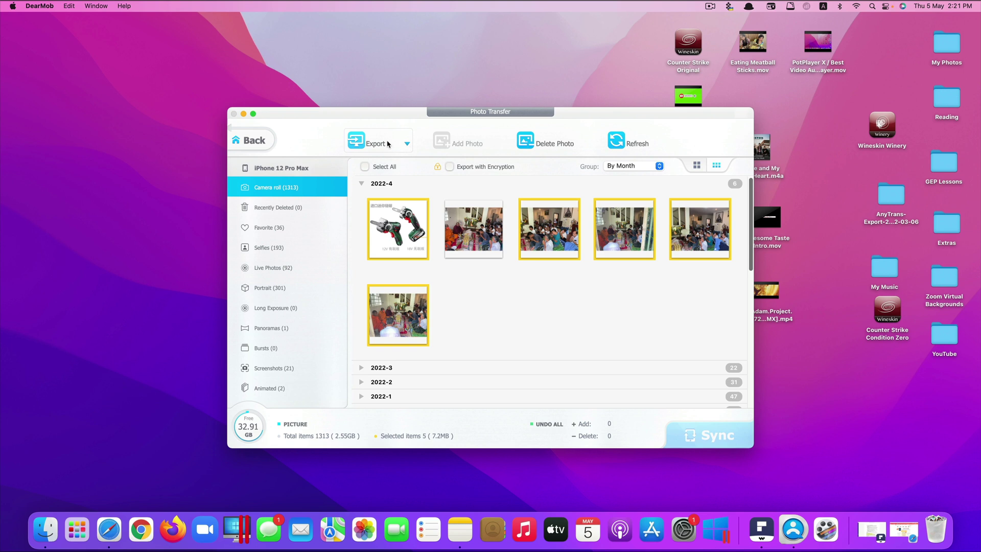
{"action": "left_click", "coordinate": [406, 144]}
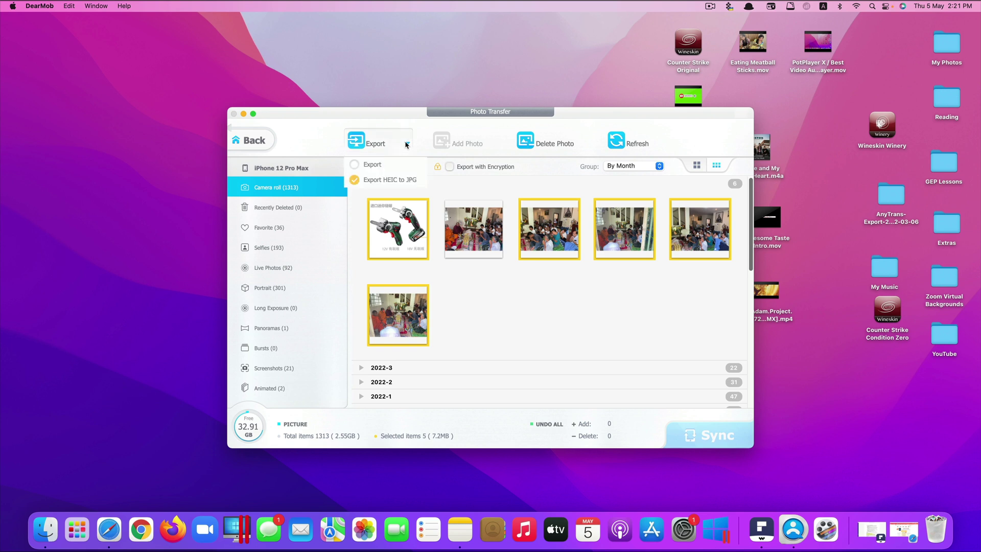
Step: Export the six selected April 2022 photos to the DearMob Photo folder and inspect them
{"action": "left_click", "coordinate": [378, 164]}
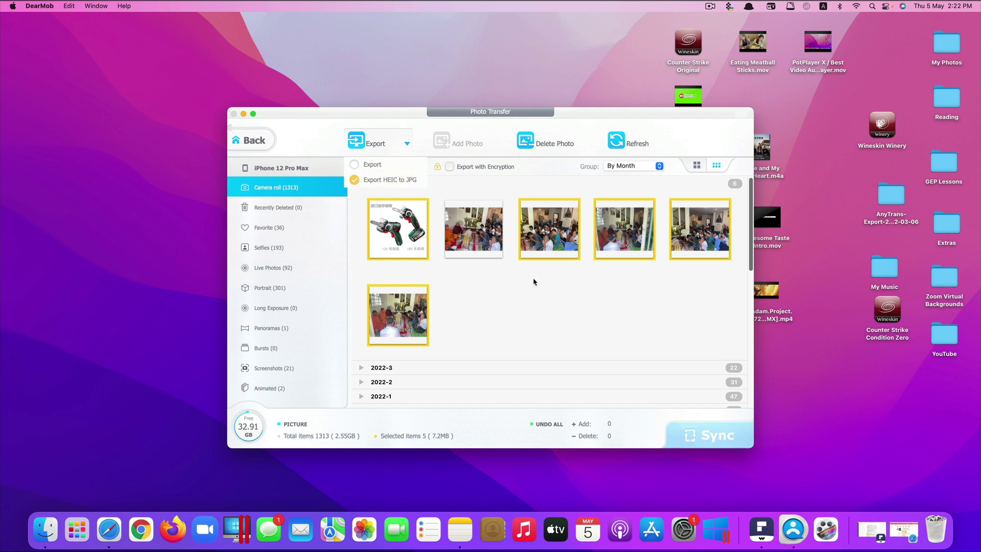
{"action": "left_click", "coordinate": [476, 235]}
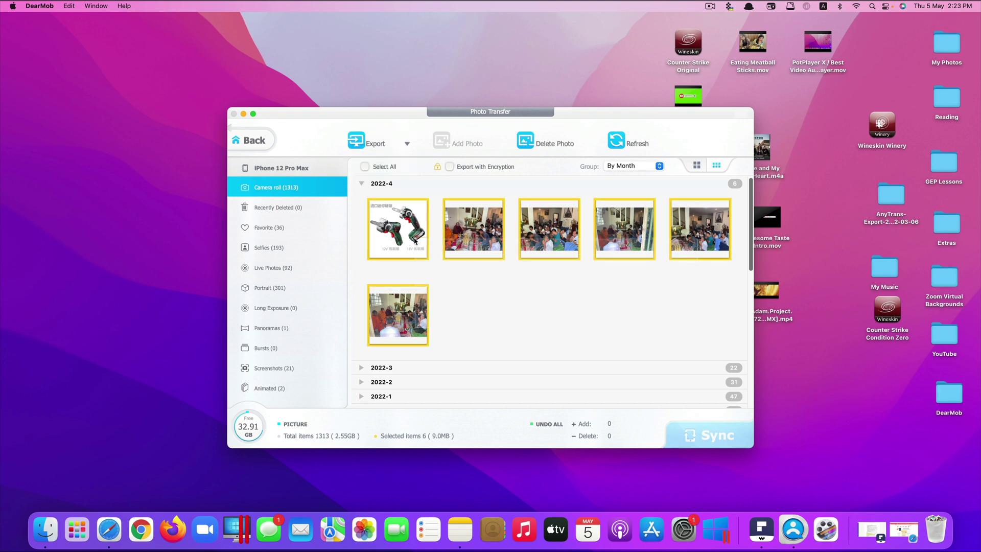
{"action": "left_click", "coordinate": [408, 146]}
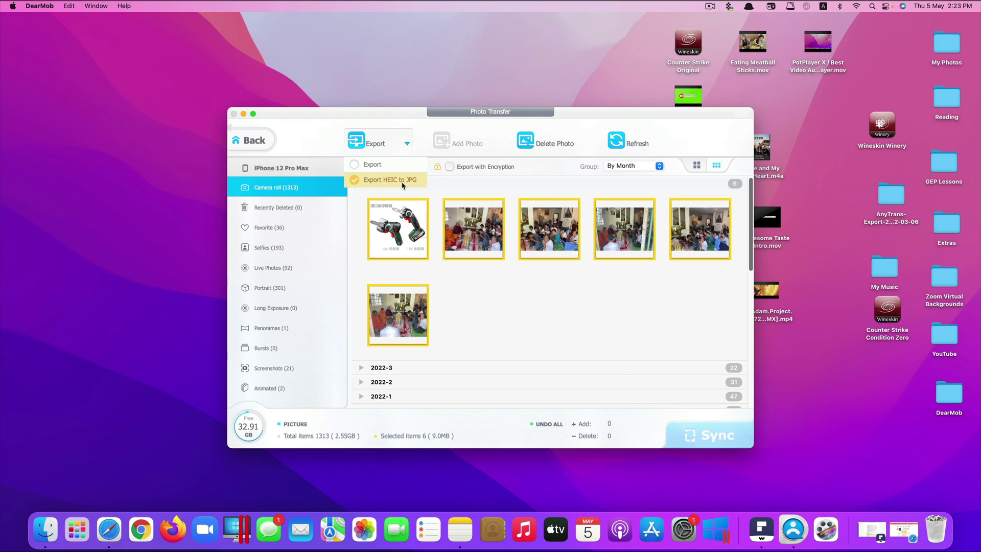
{"action": "left_click", "coordinate": [355, 167]}
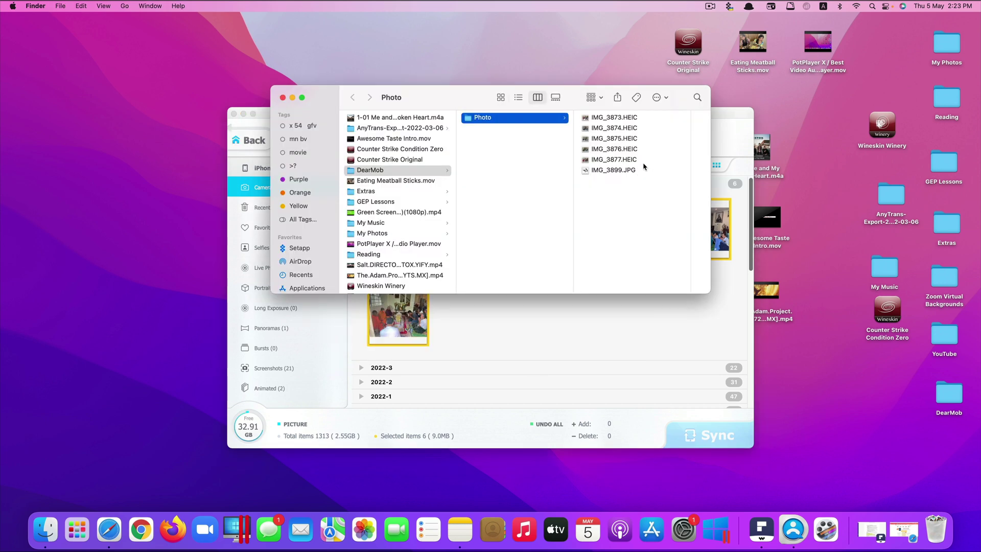
{"action": "left_click_drag", "start_coordinate": [644, 166], "coordinate": [631, 135]}
{"action": "left_click", "coordinate": [282, 97]}
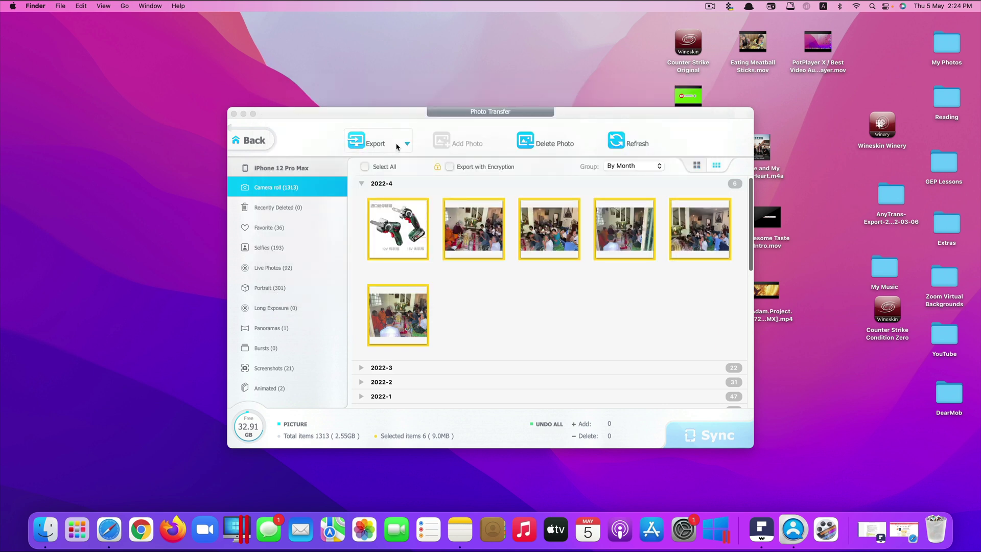
Step: Export the photos with HEIC converted to JPG and preview the resulting JPG files
{"action": "left_click", "coordinate": [408, 144]}
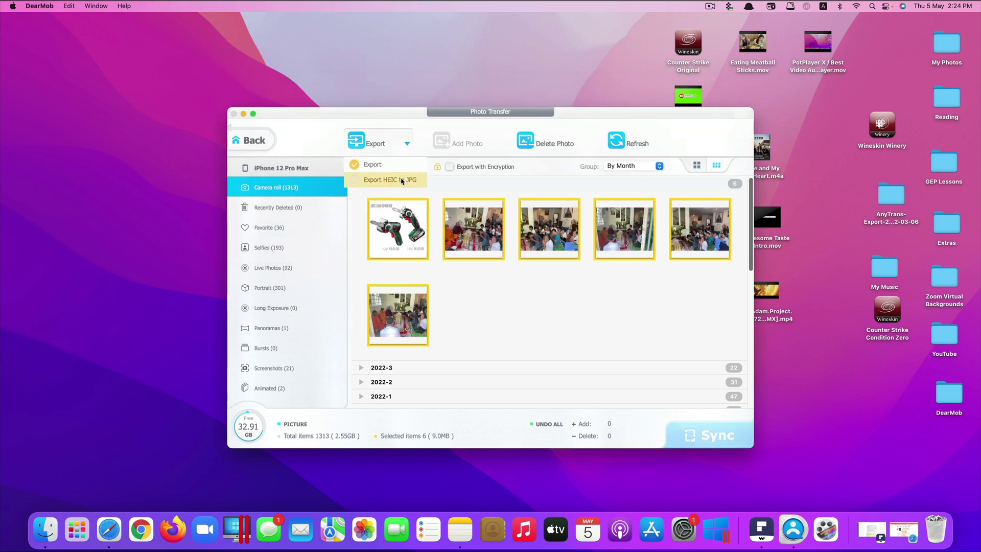
{"action": "left_click", "coordinate": [402, 180]}
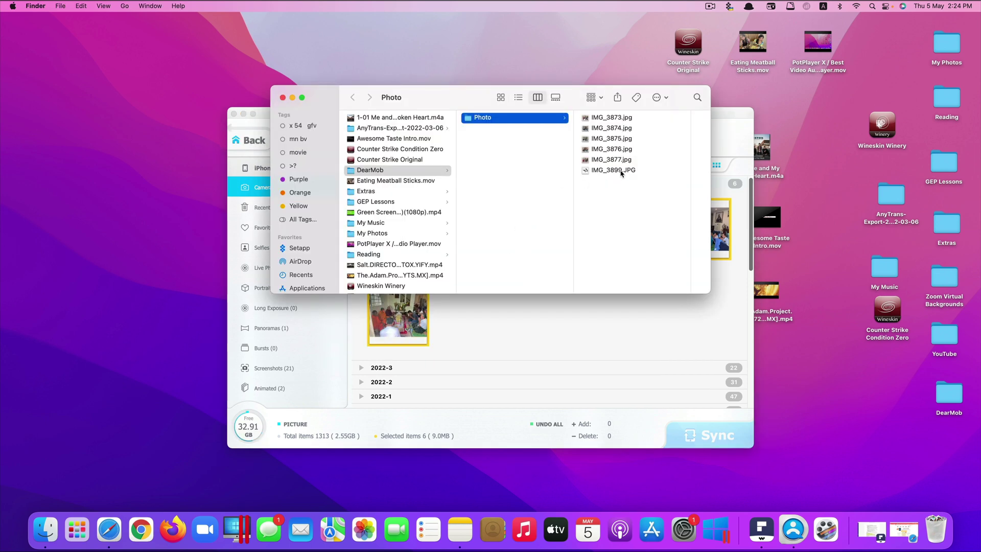
{"action": "left_click", "coordinate": [649, 118]}
{"action": "left_click", "coordinate": [554, 132]}
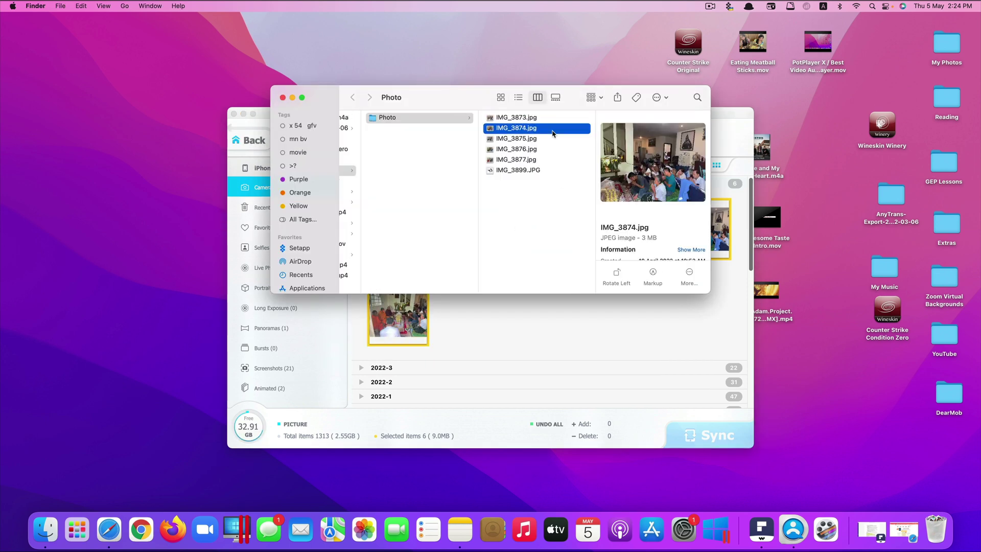
{"action": "left_click", "coordinate": [547, 142]}
{"action": "key", "text": "super+h"}
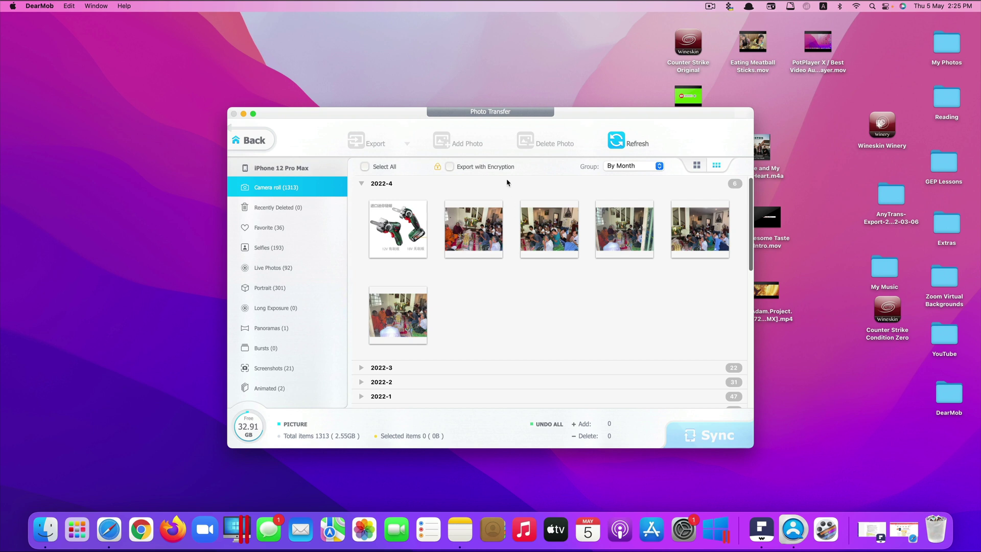
{"action": "left_click", "coordinate": [450, 167]}
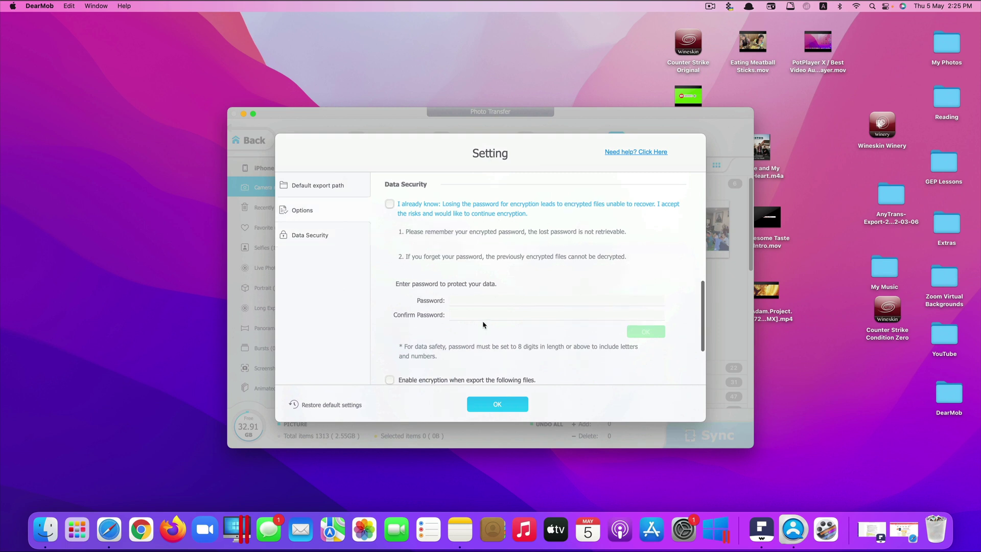
{"action": "scroll", "coordinate": [455, 350], "scroll_direction": "down", "scroll_amount": 5}
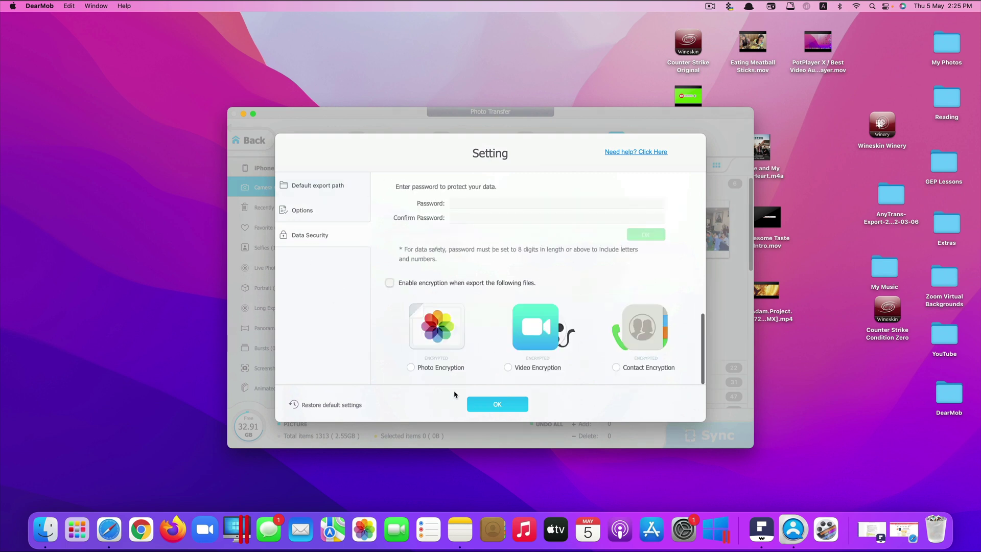
{"action": "left_click", "coordinate": [482, 407]}
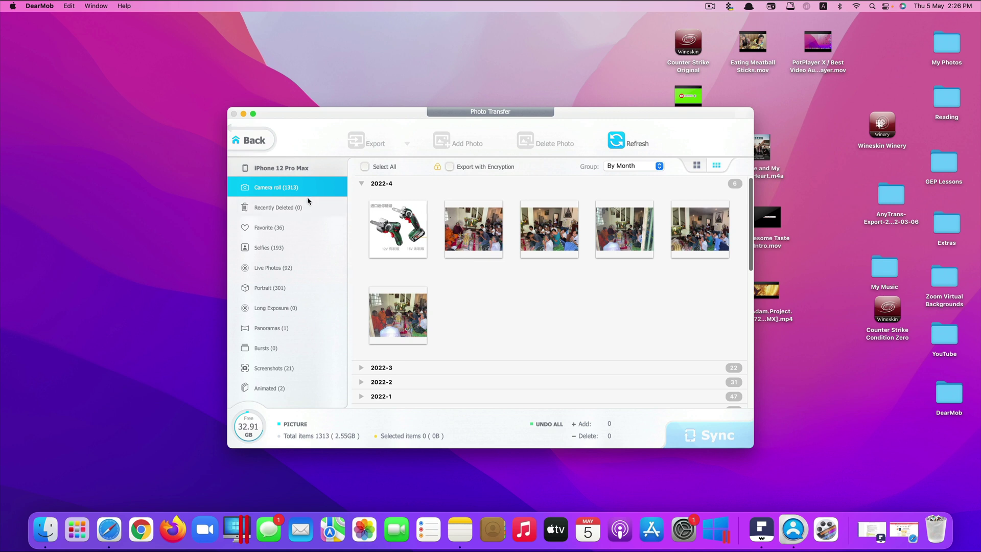
Step: Create a new album named 'Photo album' and open it
{"action": "scroll", "coordinate": [294, 301], "scroll_direction": "down", "scroll_amount": 5}
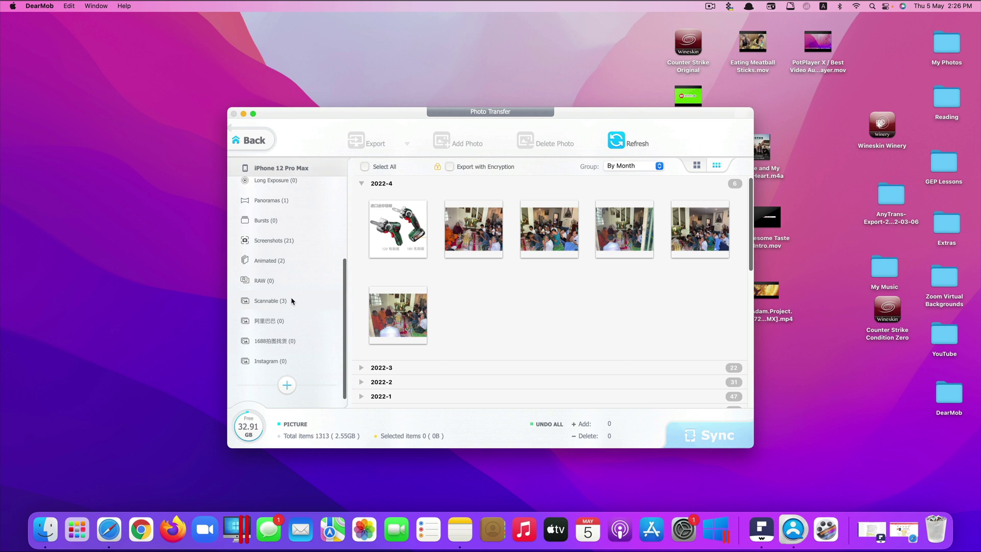
{"action": "left_click", "coordinate": [286, 386]}
{"action": "key", "text": "Return"}
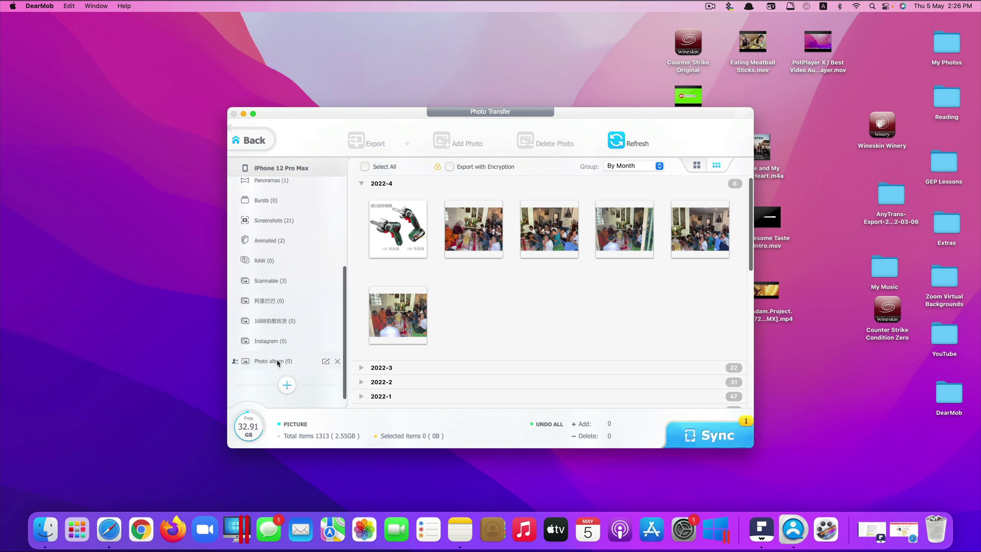
{"action": "left_click", "coordinate": [278, 362]}
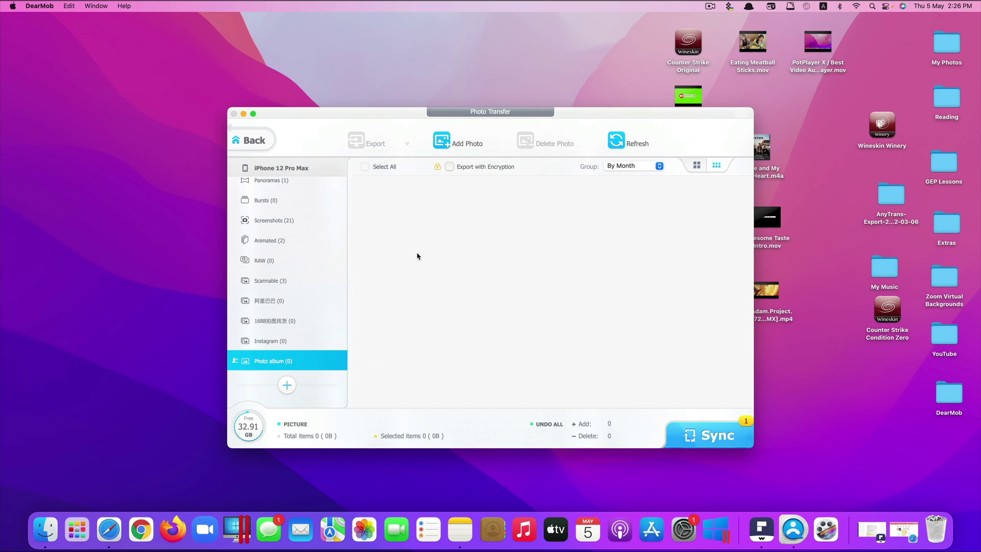
Step: Add a picture from the AnyTrans export folder to the Photo album
{"action": "left_click", "coordinate": [457, 147]}
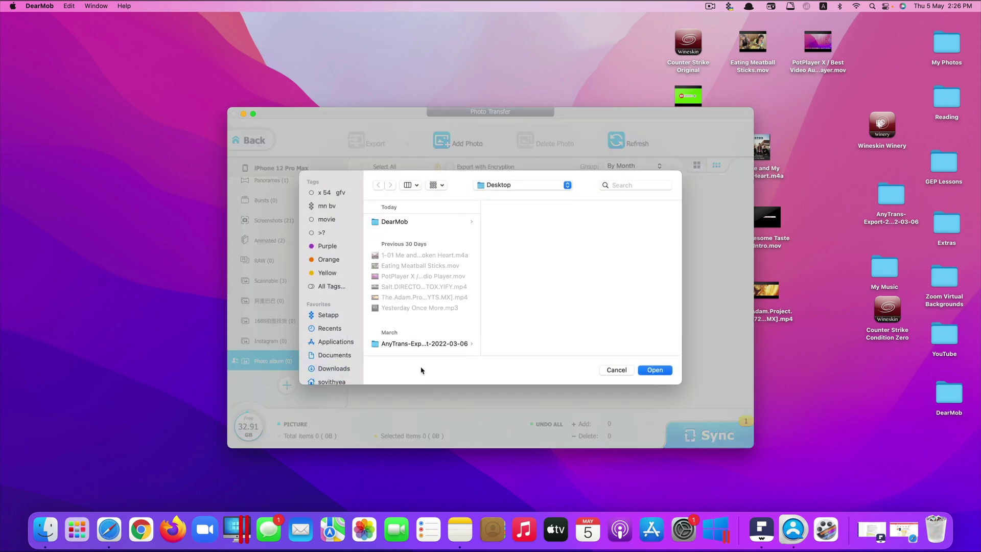
{"action": "key", "text": "Escape"}
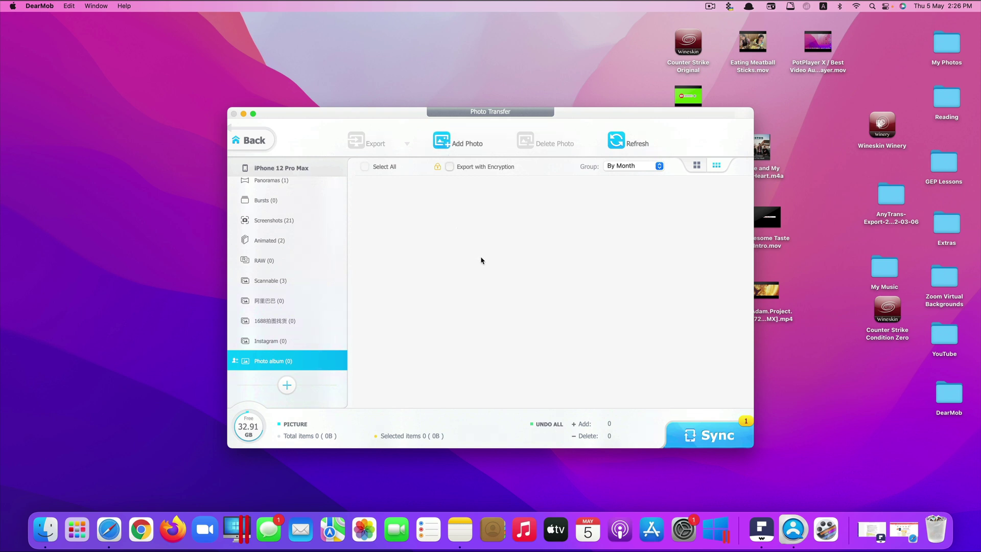
{"action": "mouse_move", "coordinate": [327, 364]}
{"action": "left_click", "coordinate": [433, 138]}
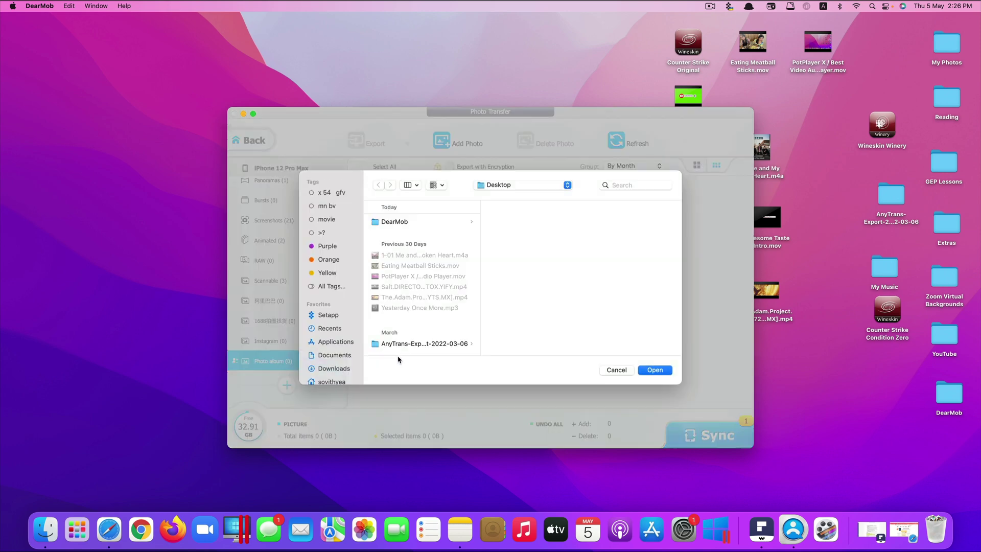
{"action": "left_click", "coordinate": [401, 343]}
{"action": "key", "text": "Return"}
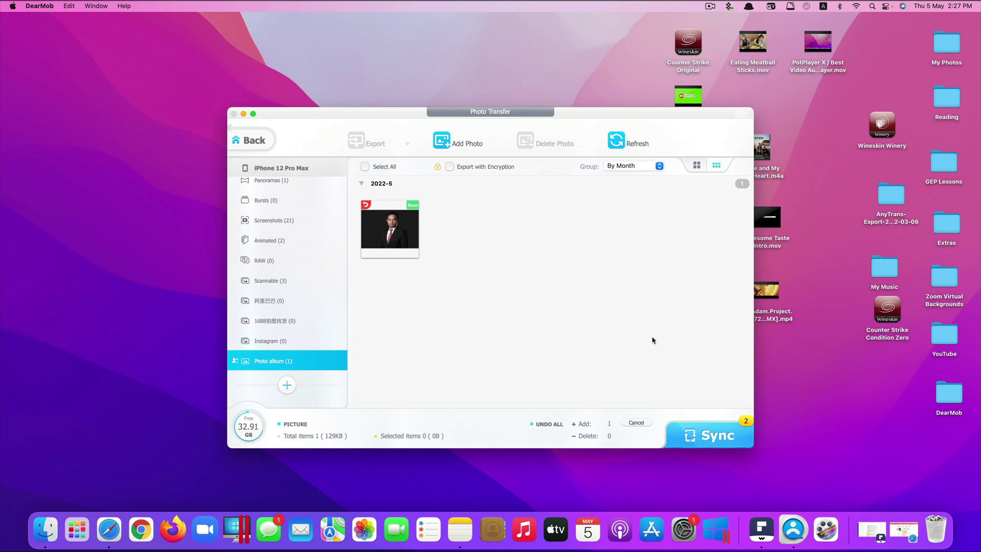
Step: Sync the added photo to the iPhone and check it in the Photo album
{"action": "left_click", "coordinate": [710, 438]}
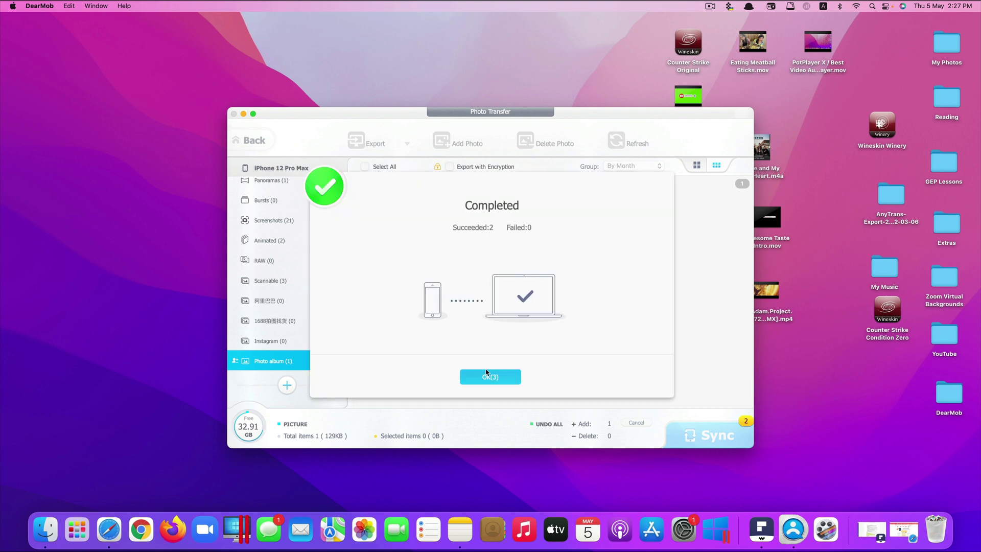
{"action": "left_click", "coordinate": [487, 377]}
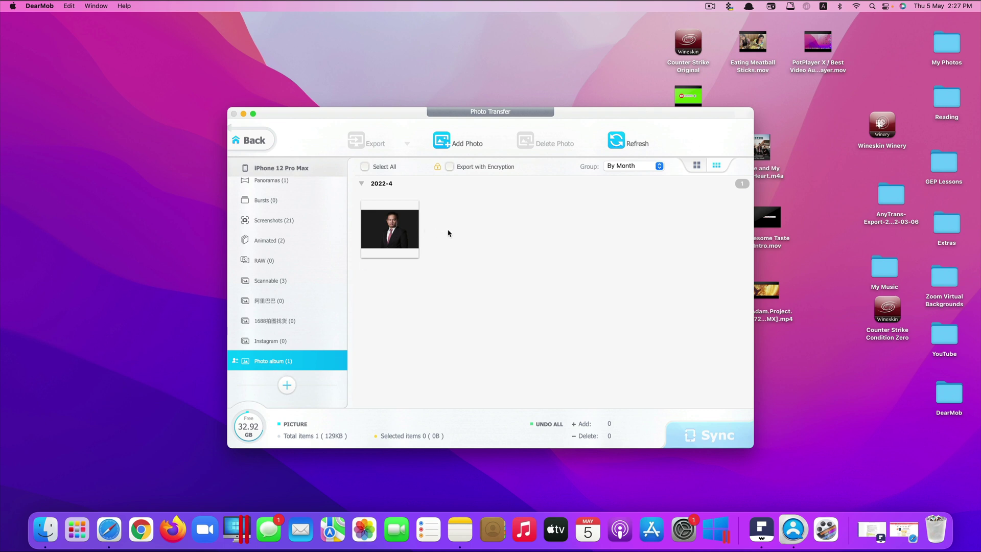
{"action": "left_click", "coordinate": [399, 231]}
{"action": "left_click", "coordinate": [452, 329]}
Step: Delete the Photo album, then browse the iPhone's 71 songs in Music Manager
{"action": "mouse_move", "coordinate": [308, 358]}
{"action": "left_click", "coordinate": [340, 362]}
{"action": "left_click", "coordinate": [250, 140]}
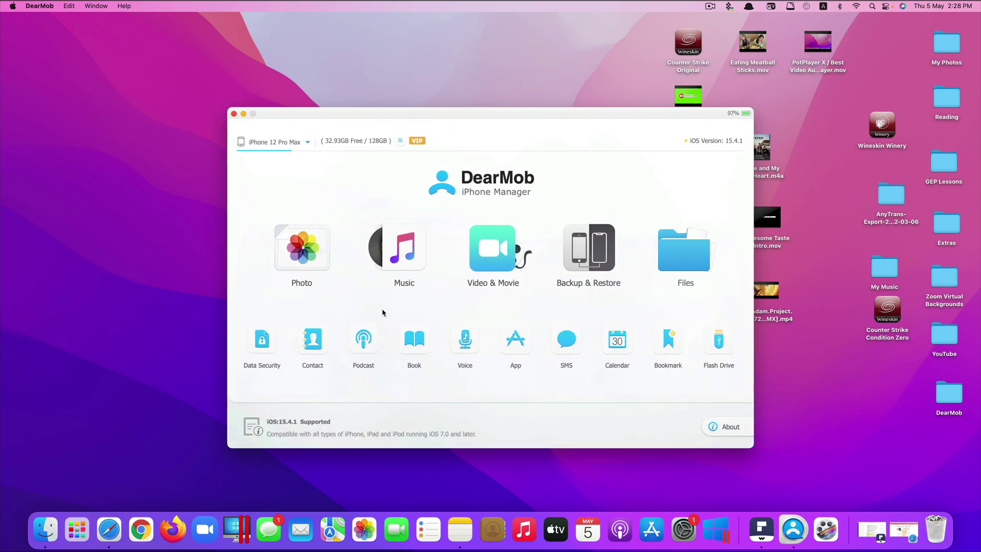
{"action": "left_click", "coordinate": [407, 271]}
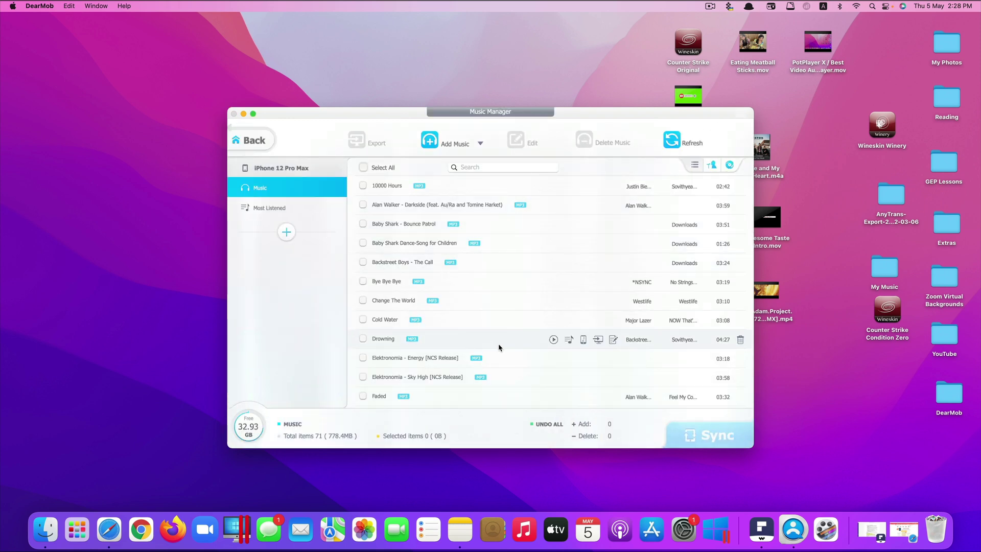
{"action": "scroll", "coordinate": [500, 349], "scroll_direction": "down", "scroll_amount": 10}
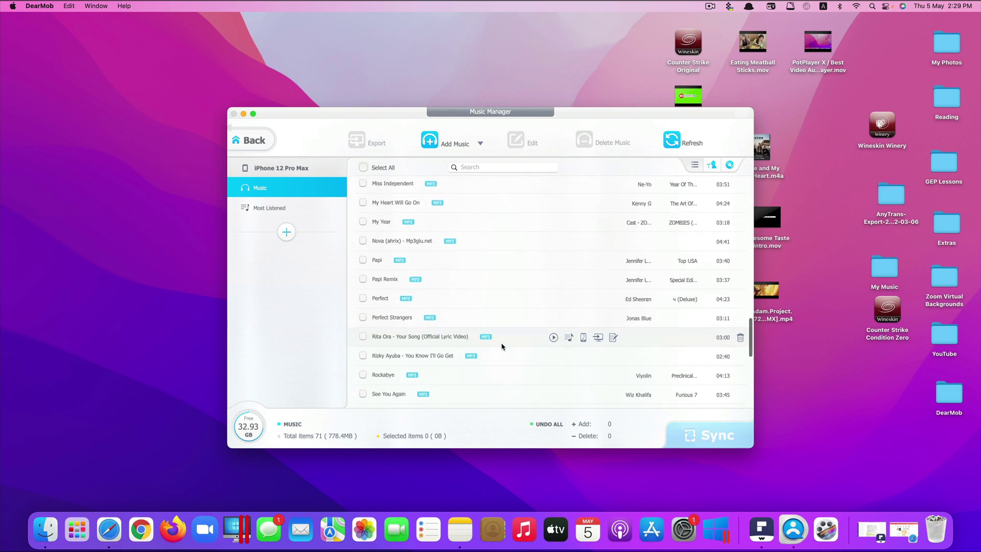
{"action": "scroll", "coordinate": [501, 347], "scroll_direction": "up", "scroll_amount": 10}
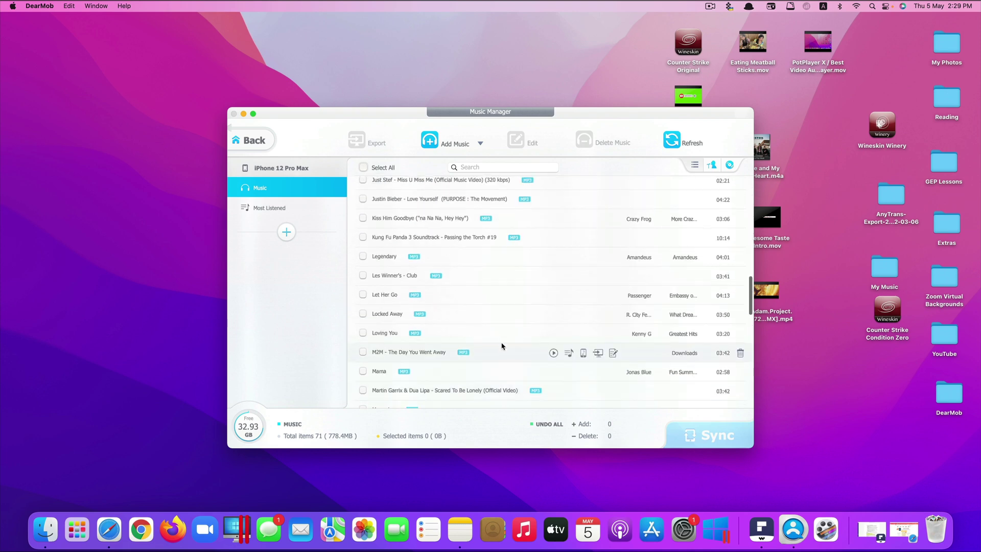
{"action": "scroll", "coordinate": [529, 325], "scroll_direction": "down", "scroll_amount": 8}
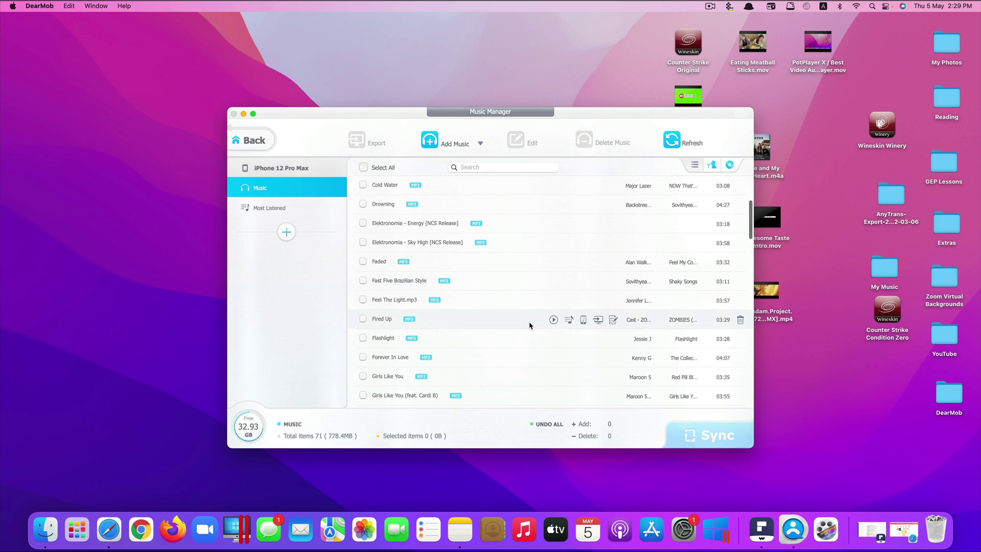
{"action": "scroll", "coordinate": [529, 327], "scroll_direction": "down", "scroll_amount": 5}
{"action": "scroll", "coordinate": [516, 330], "scroll_direction": "up", "scroll_amount": 10}
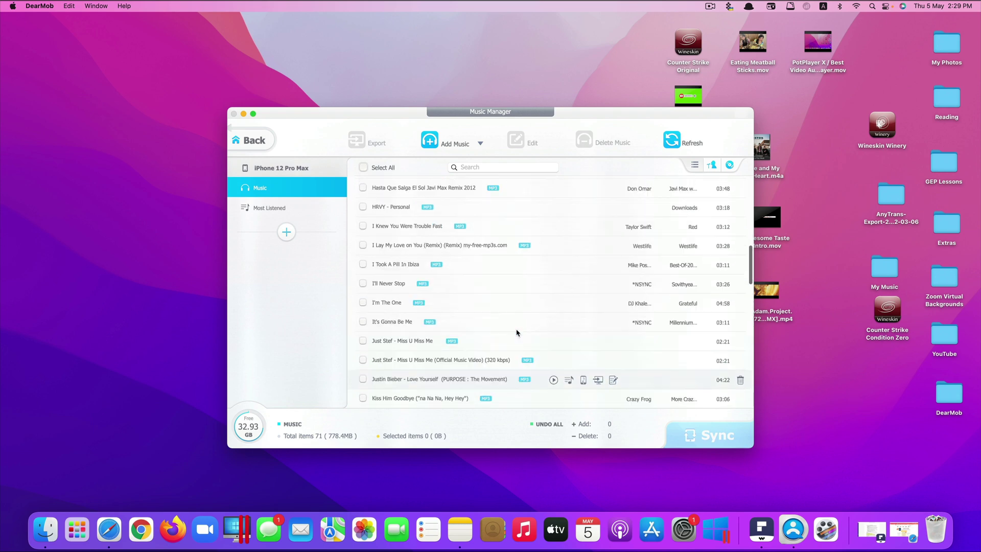
{"action": "scroll", "coordinate": [514, 331], "scroll_direction": "up", "scroll_amount": 5}
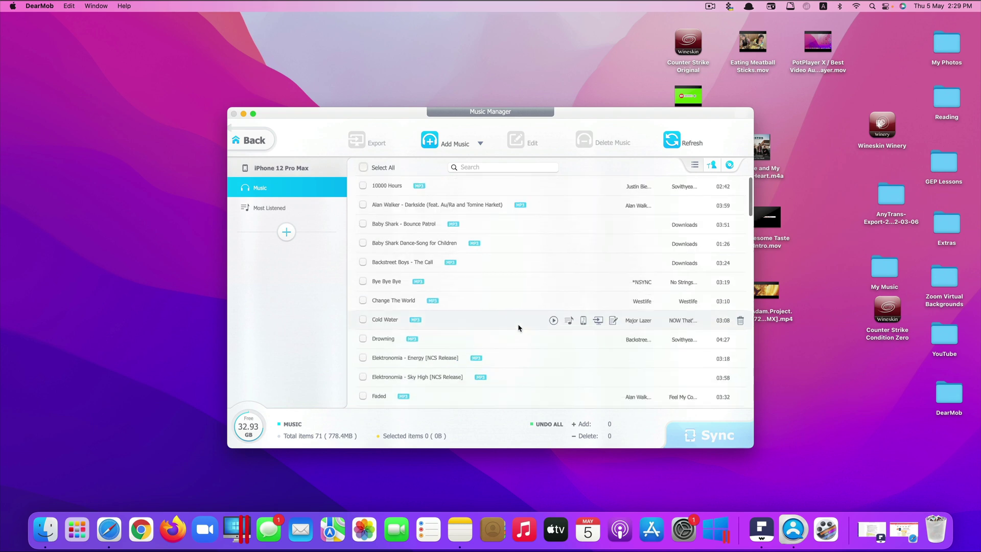
Step: Import the 'Just Stef - Miss U Miss Me' mp3 from Downloads and sync it to the iPhone
{"action": "left_click", "coordinate": [446, 147]}
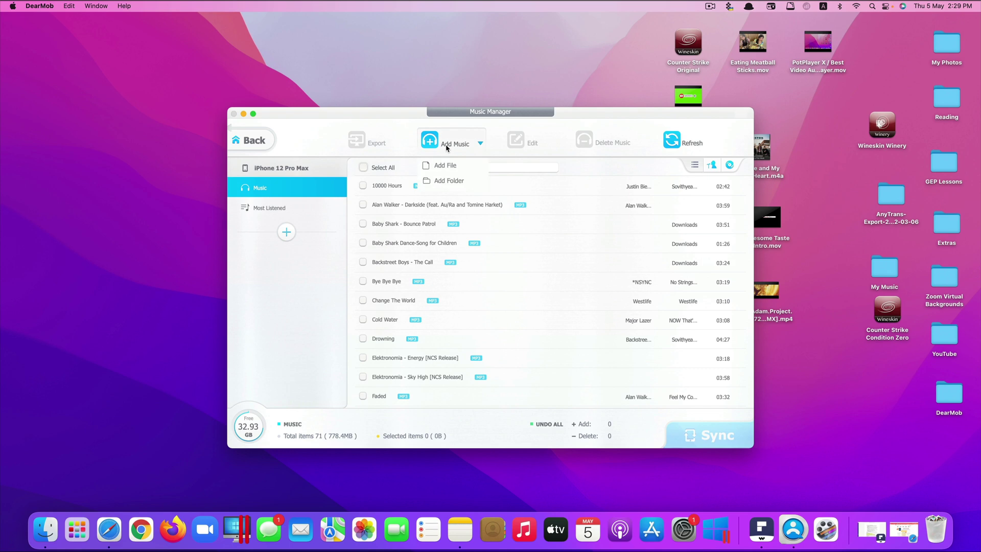
{"action": "left_click", "coordinate": [463, 179]}
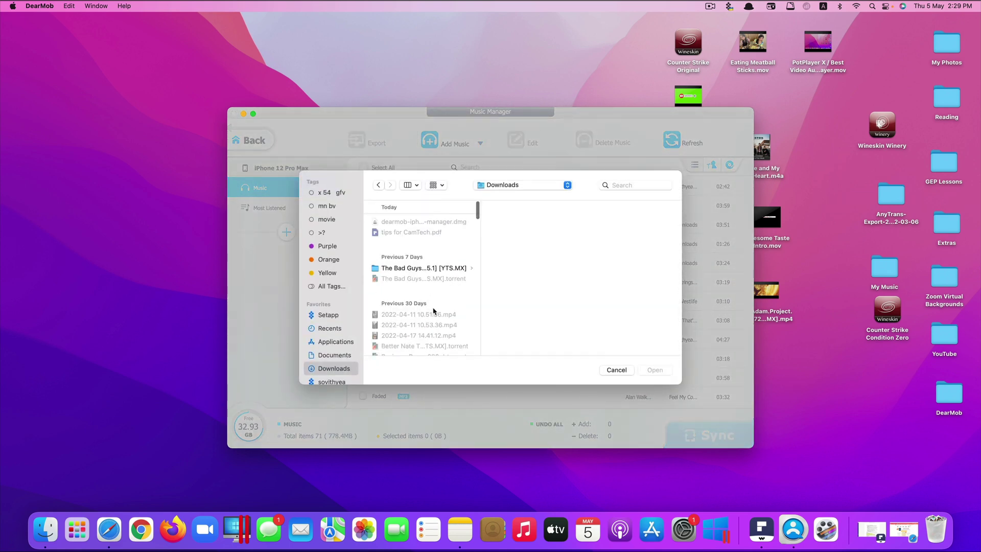
{"action": "scroll", "coordinate": [433, 311], "scroll_direction": "down", "scroll_amount": 3}
{"action": "left_click", "coordinate": [444, 289]}
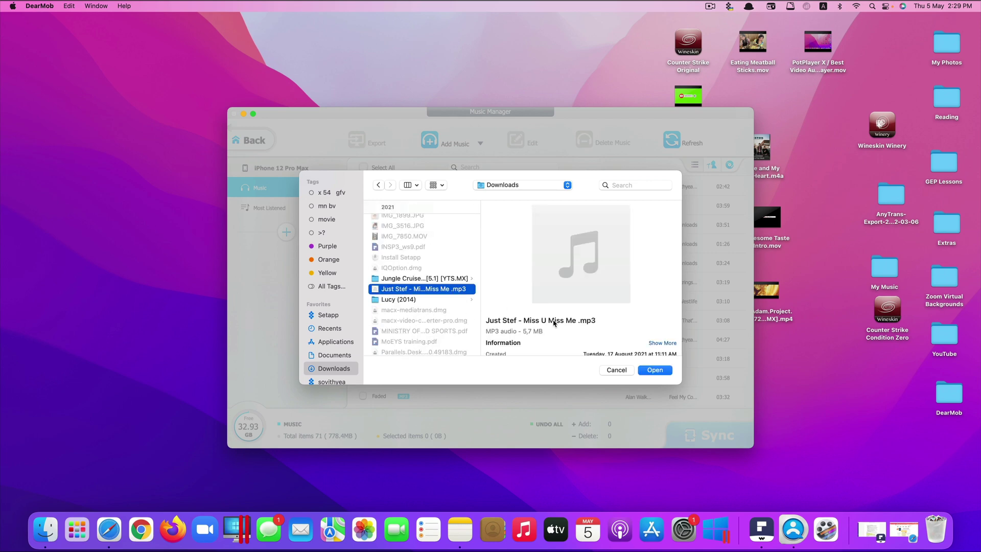
{"action": "left_click", "coordinate": [651, 372]}
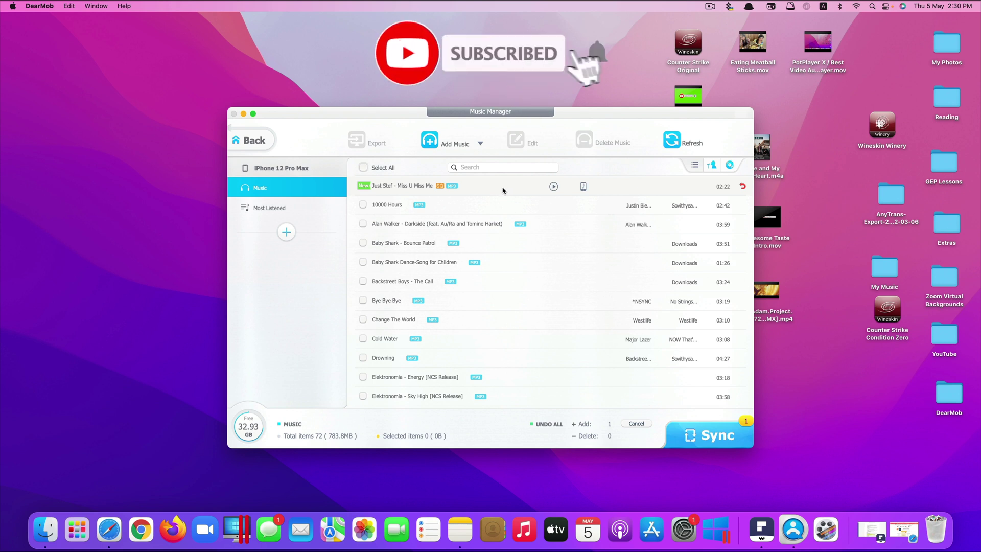
{"action": "left_click", "coordinate": [711, 435]}
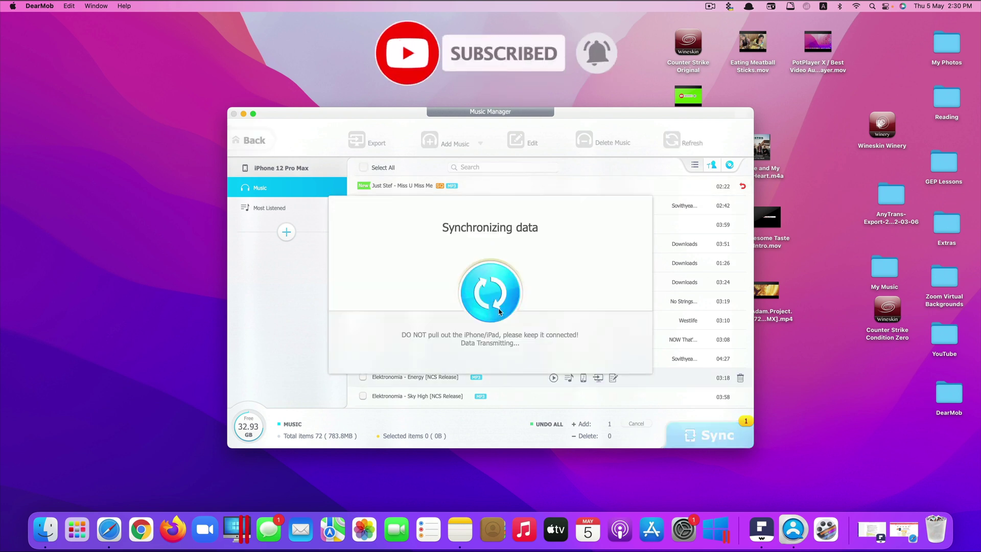
{"action": "left_click", "coordinate": [489, 377]}
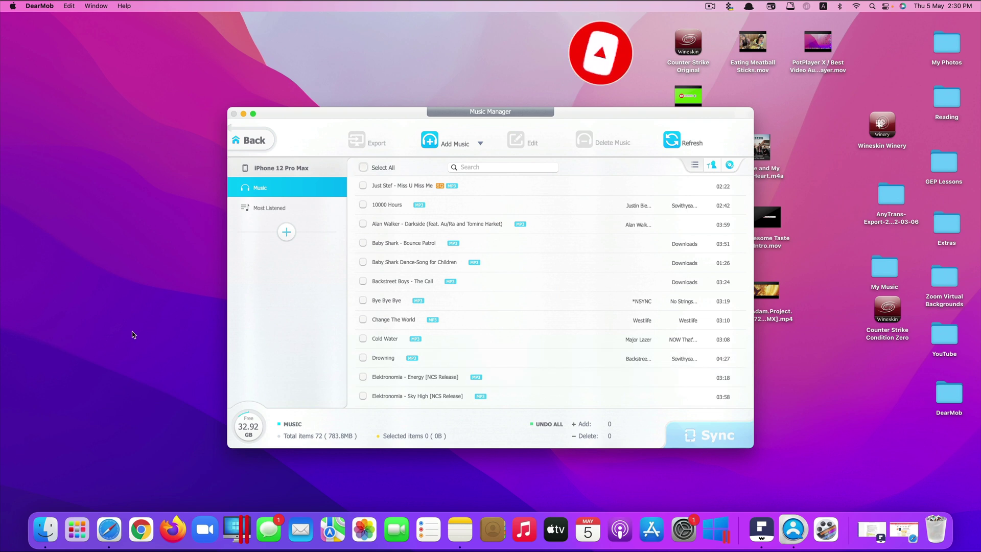
Step: Delete 'Just Stef - Miss U Miss Me' from the iPhone, sync, and add a new playlist
{"action": "left_click", "coordinate": [362, 186]}
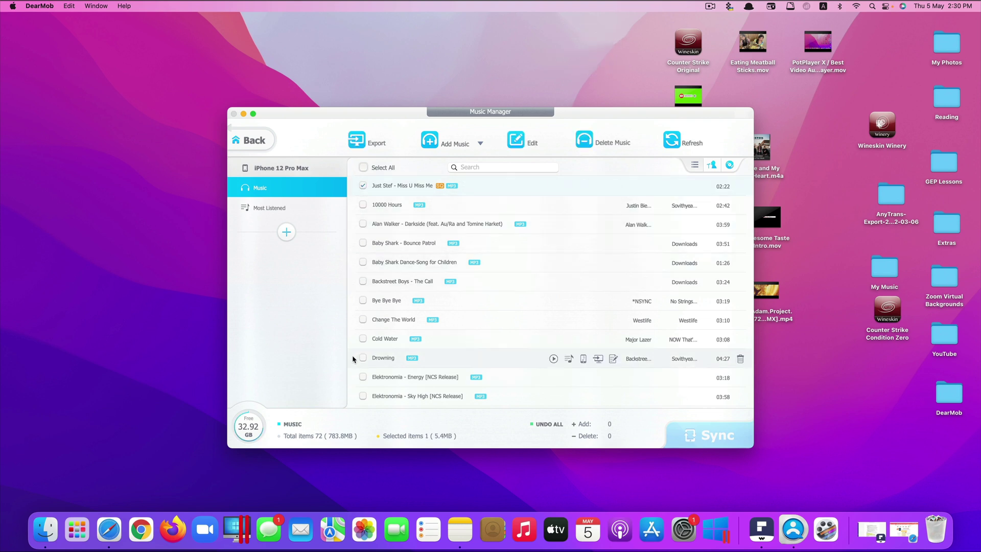
{"action": "left_click", "coordinate": [600, 143]}
{"action": "left_click", "coordinate": [548, 377]}
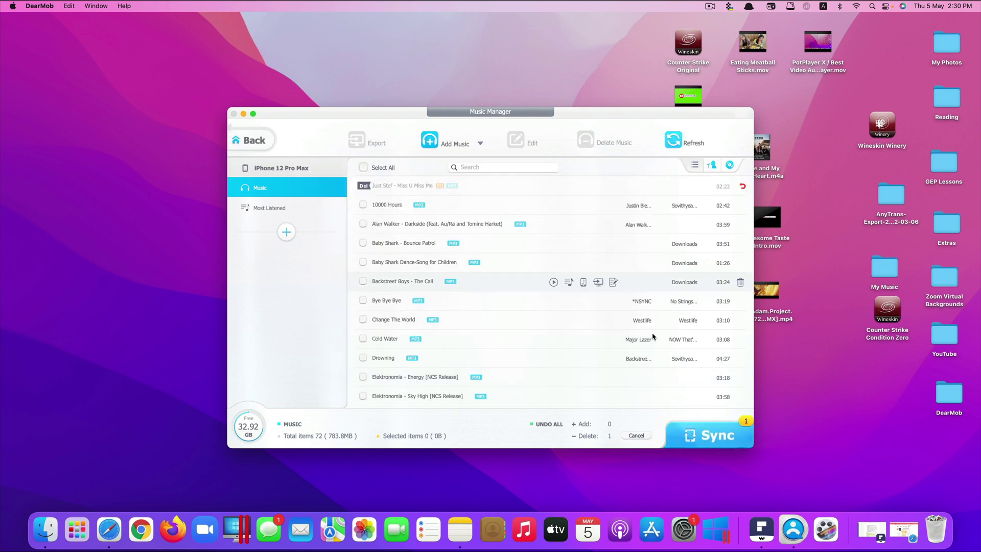
{"action": "left_click", "coordinate": [710, 435]}
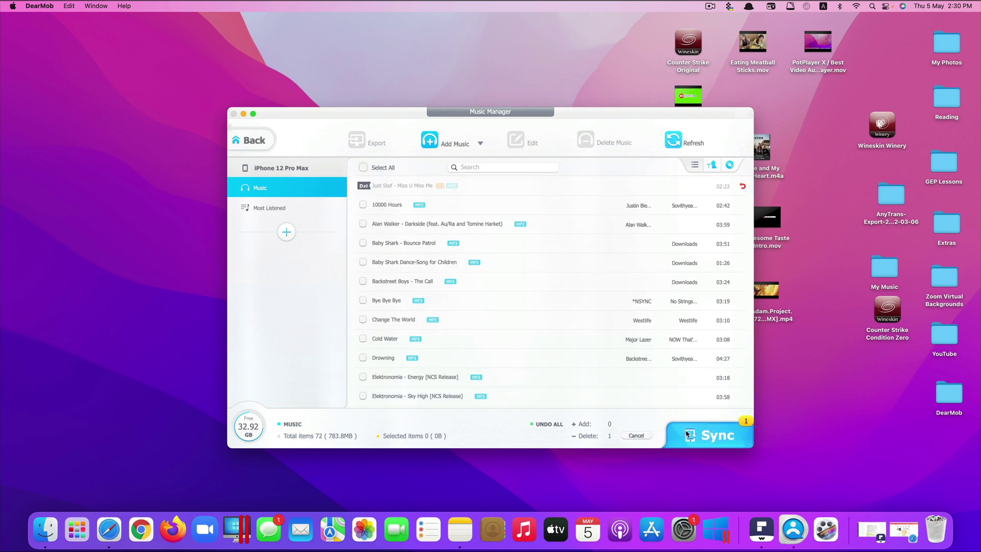
{"action": "left_click", "coordinate": [289, 234]}
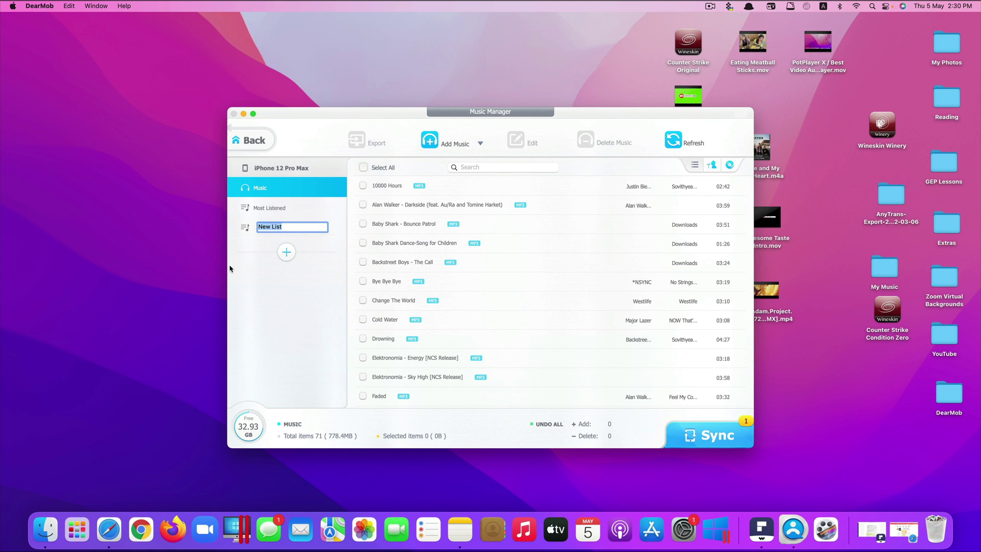
Step: Rename the new playlist to 'Favorite' and open it to view its songs
{"action": "type", "text": "Favorite"}
{"action": "key", "text": "Return"}
{"action": "left_click", "coordinate": [323, 228]}
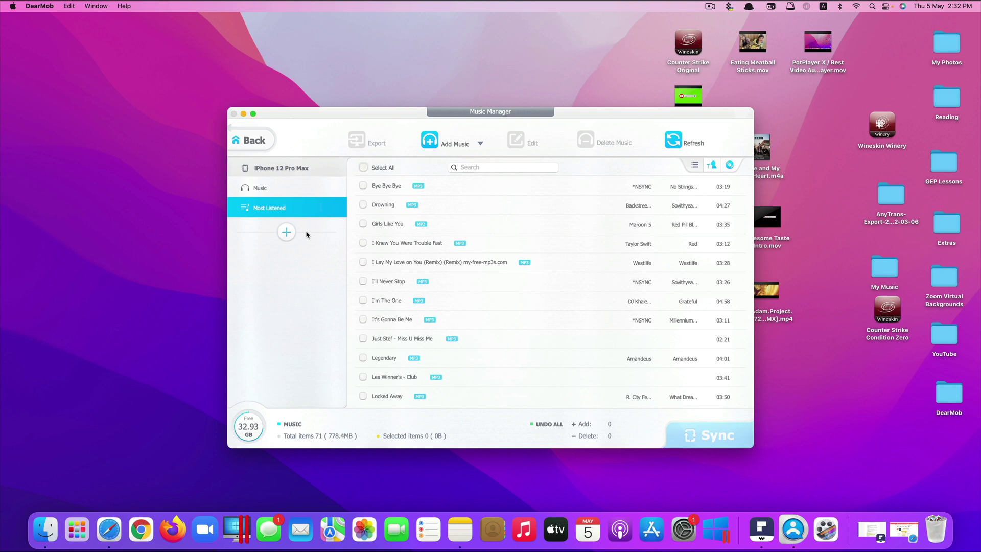
{"action": "mouse_move", "coordinate": [517, 372]}
{"action": "mouse_move", "coordinate": [455, 306]}
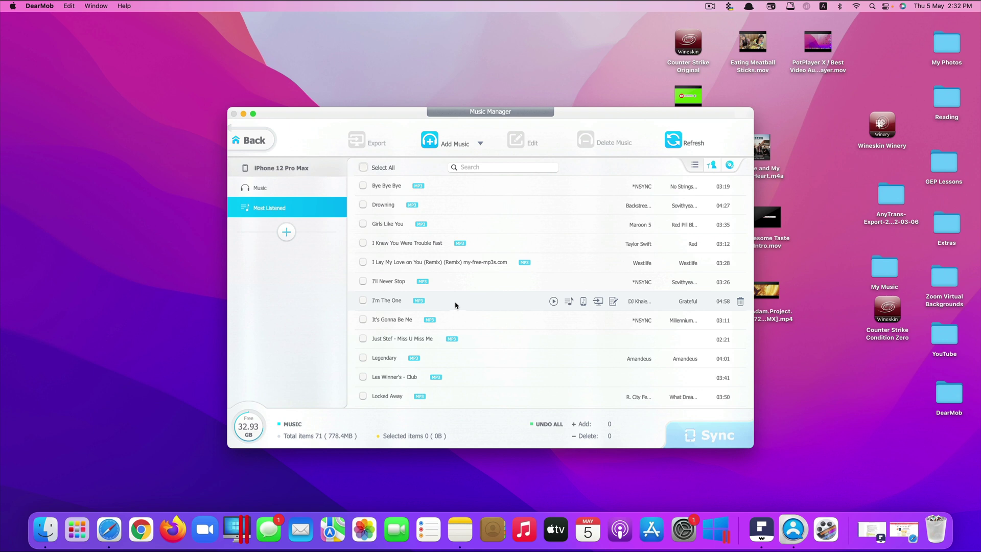
{"action": "mouse_move", "coordinate": [505, 282]}
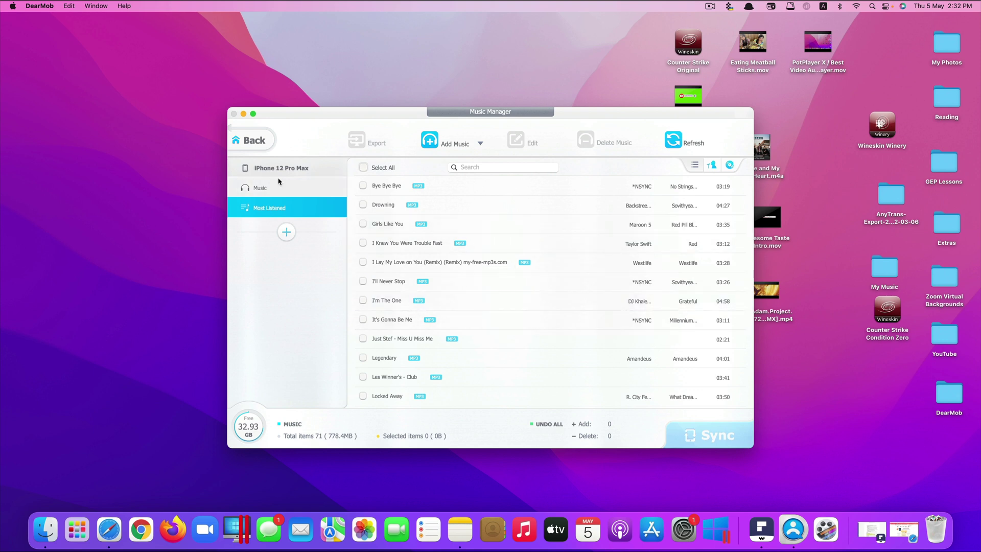
{"action": "left_click", "coordinate": [250, 140]}
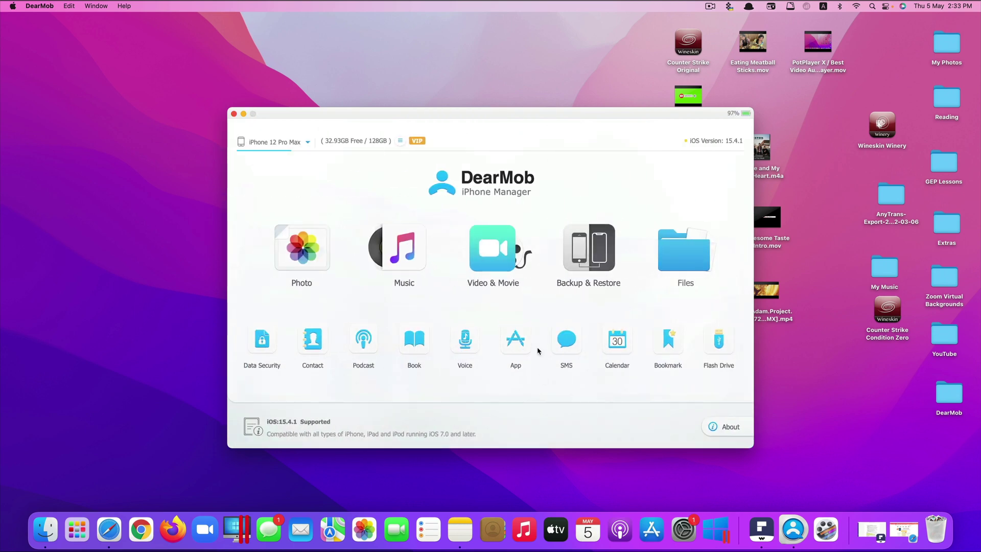
{"action": "left_click", "coordinate": [496, 259]}
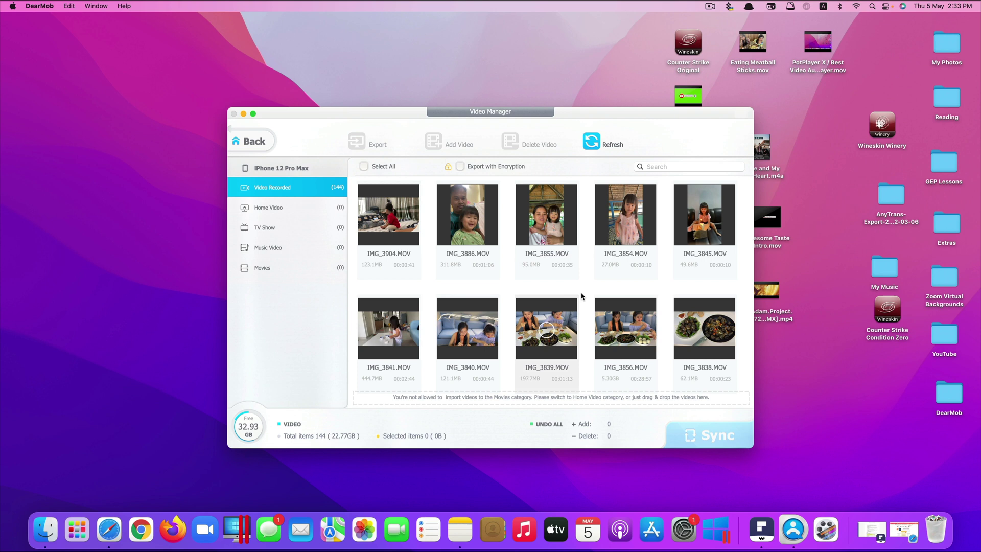
{"action": "scroll", "coordinate": [583, 296], "scroll_direction": "down", "scroll_amount": 1}
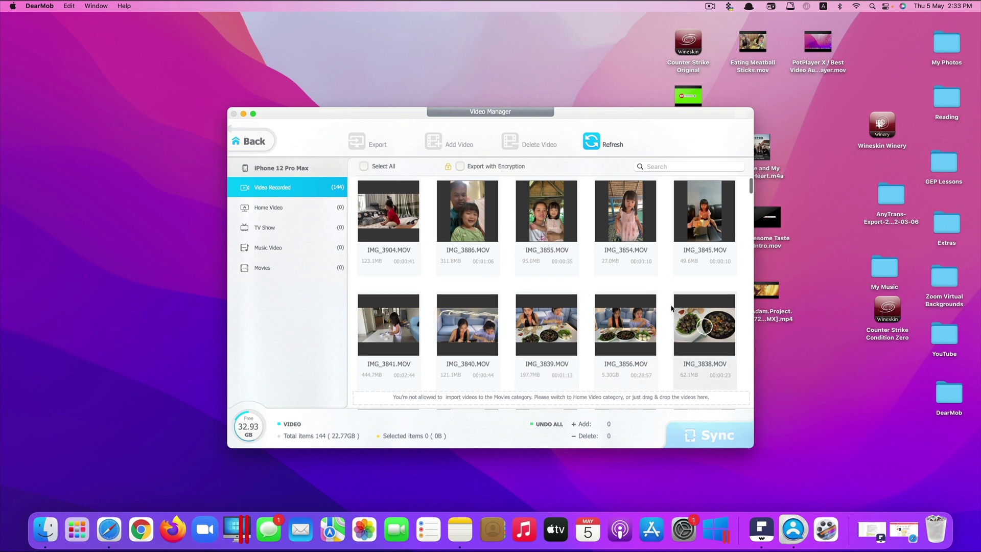
{"action": "left_click", "coordinate": [630, 361]}
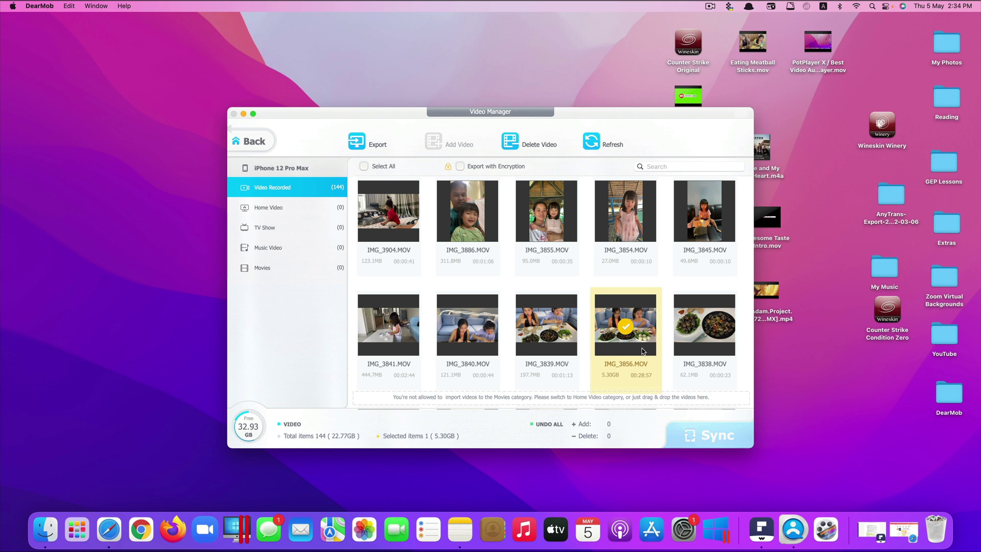
{"action": "left_click", "coordinate": [616, 379]}
{"action": "scroll", "coordinate": [619, 358], "scroll_direction": "down", "scroll_amount": 3}
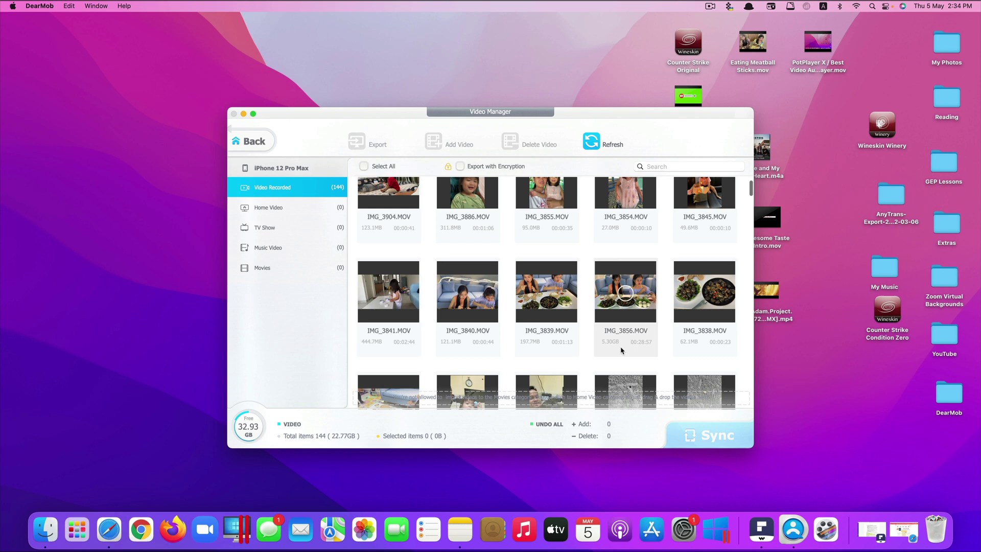
{"action": "scroll", "coordinate": [619, 348], "scroll_direction": "down", "scroll_amount": 2}
{"action": "scroll", "coordinate": [603, 347], "scroll_direction": "down", "scroll_amount": 1}
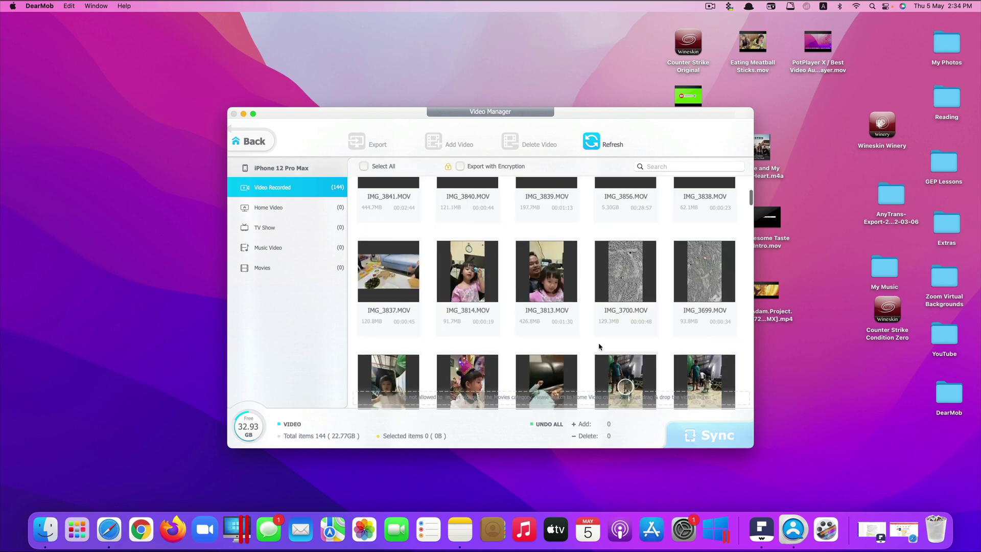
{"action": "scroll", "coordinate": [600, 347], "scroll_direction": "up", "scroll_amount": 3}
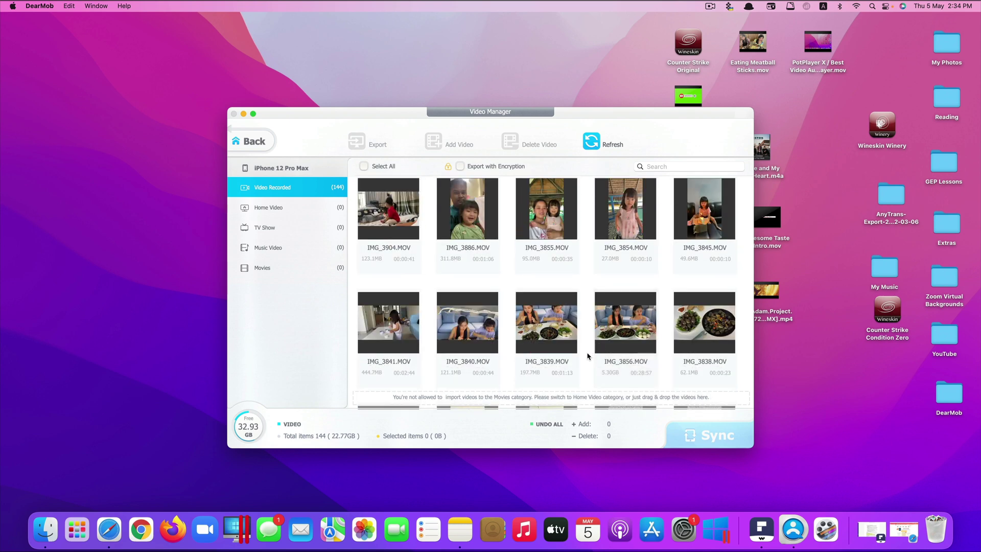
{"action": "scroll", "coordinate": [593, 353], "scroll_direction": "up", "scroll_amount": 1}
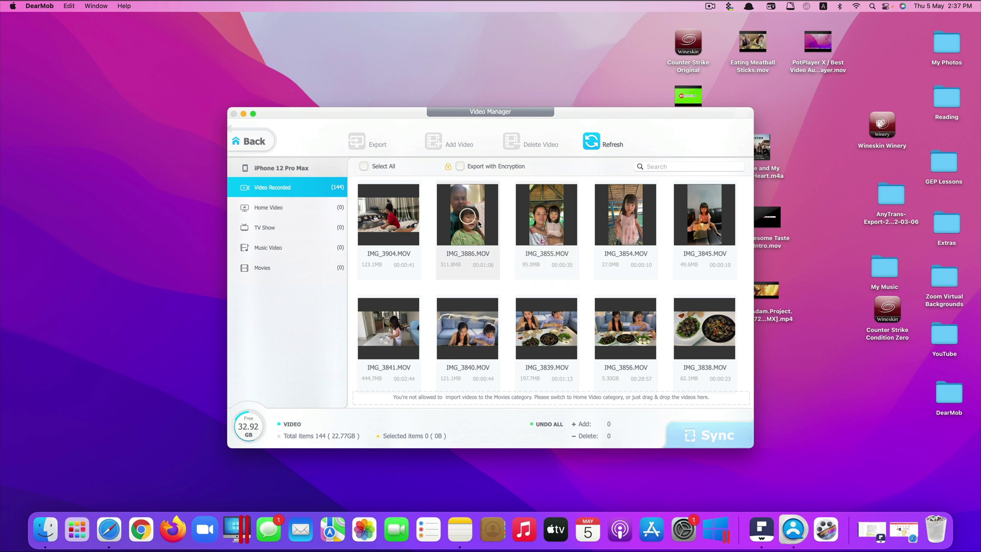
Step: Export IMG_3845.MOV to the Mac's DearMob Video folder and confirm the 1-succeeded report
{"action": "left_click", "coordinate": [699, 222]}
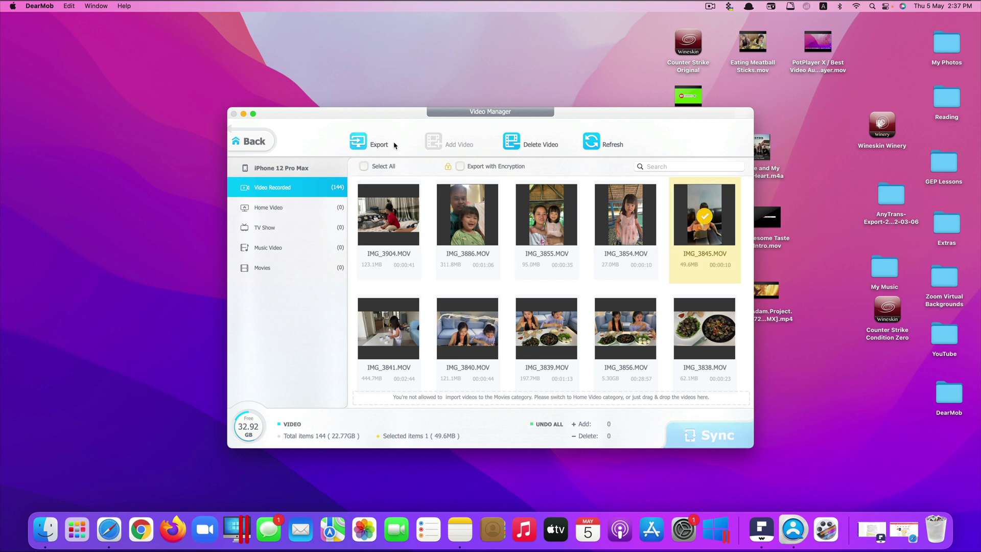
{"action": "left_click", "coordinate": [361, 145]}
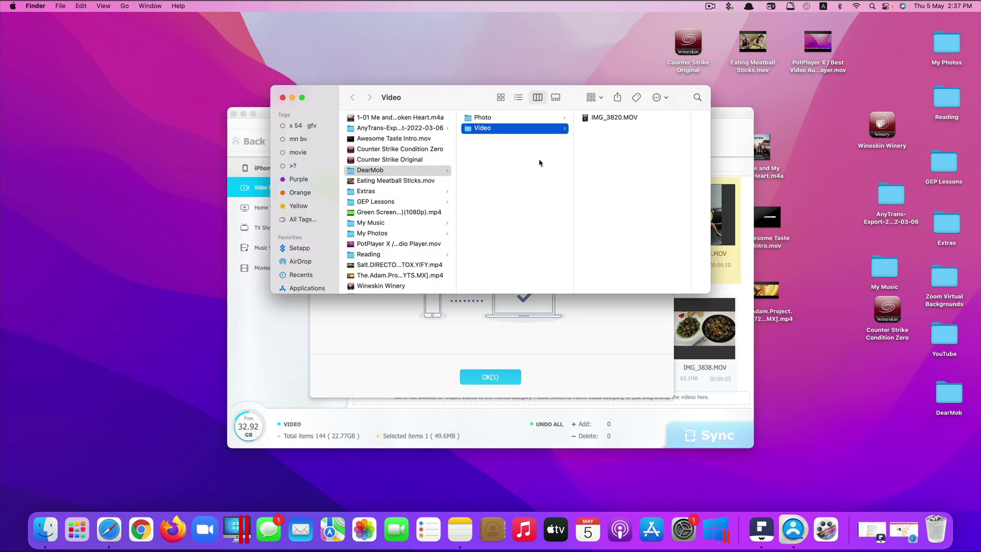
{"action": "left_click", "coordinate": [615, 127]}
{"action": "left_click_drag", "start_coordinate": [421, 92], "coordinate": [293, 139]}
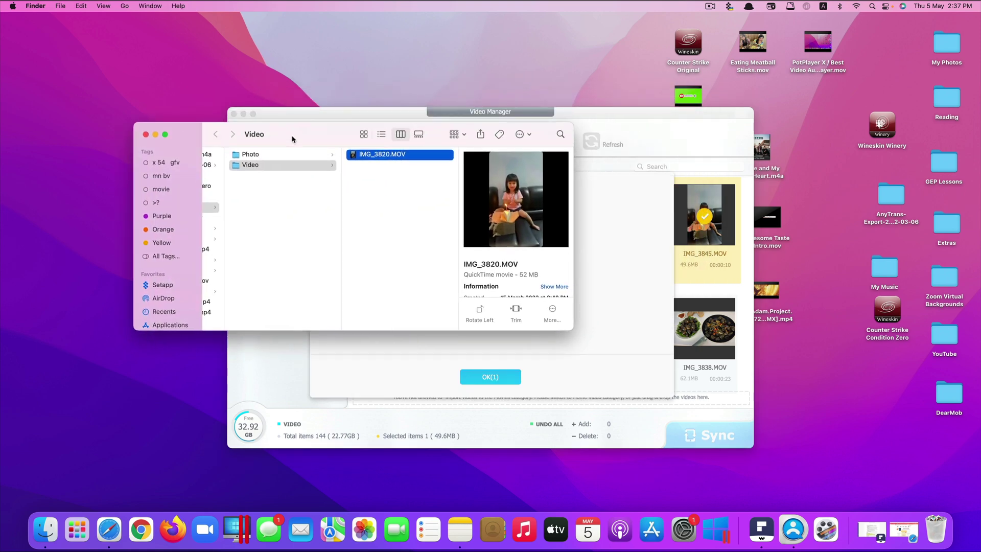
{"action": "left_click", "coordinate": [146, 134]}
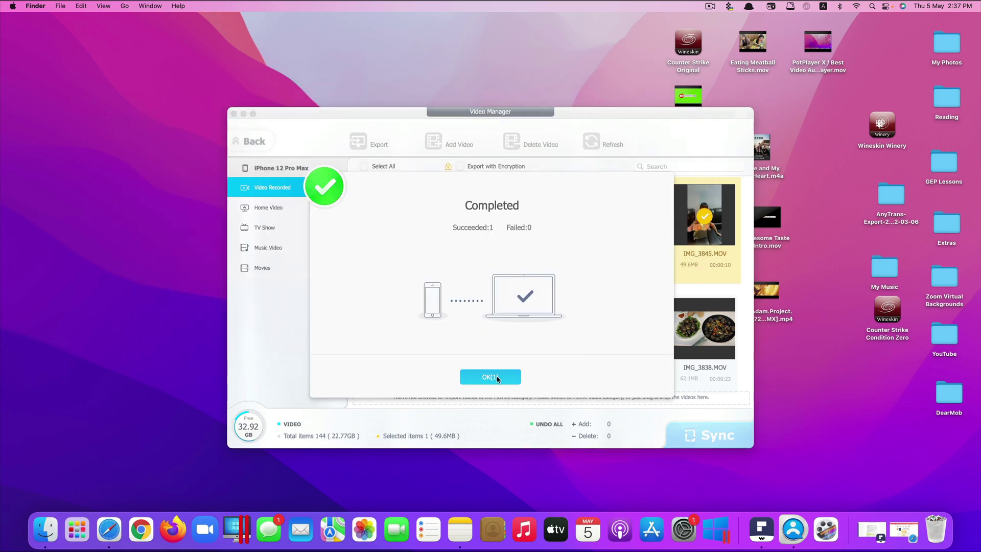
{"action": "left_click", "coordinate": [492, 377]}
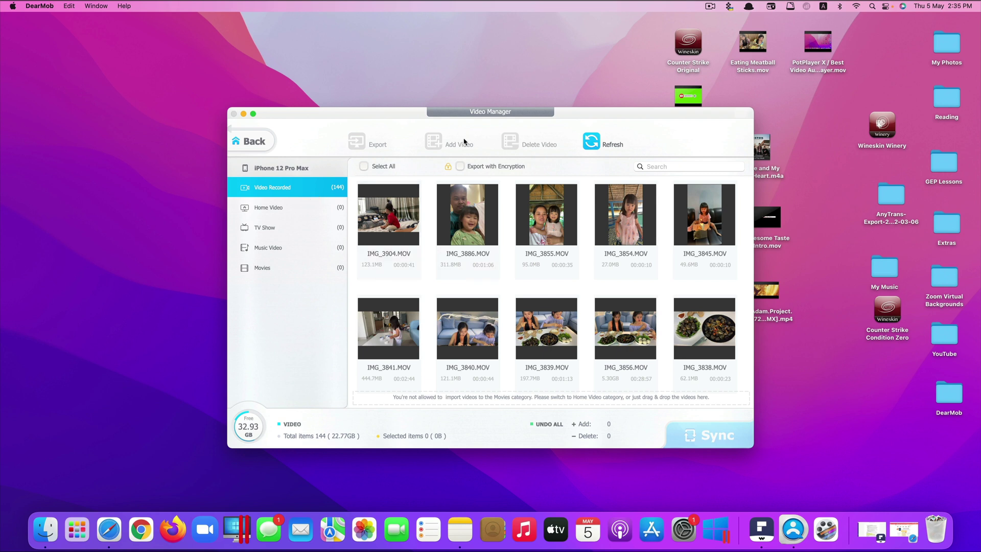
Step: Browse the Home Video, TV Show, Movies and Music Video categories, ending on Home Video
{"action": "left_click", "coordinate": [308, 211]}
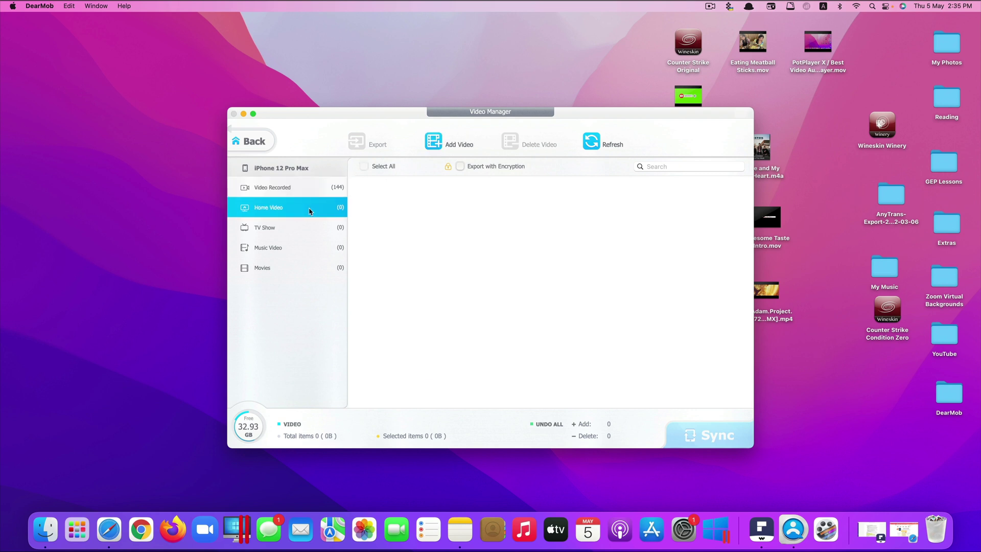
{"action": "left_click", "coordinate": [326, 225]}
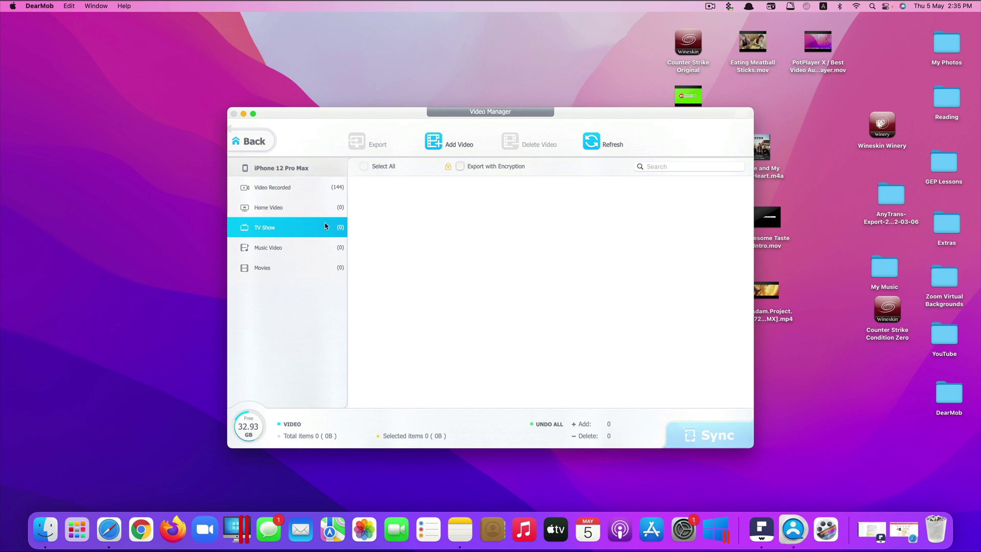
{"action": "left_click", "coordinate": [317, 263]}
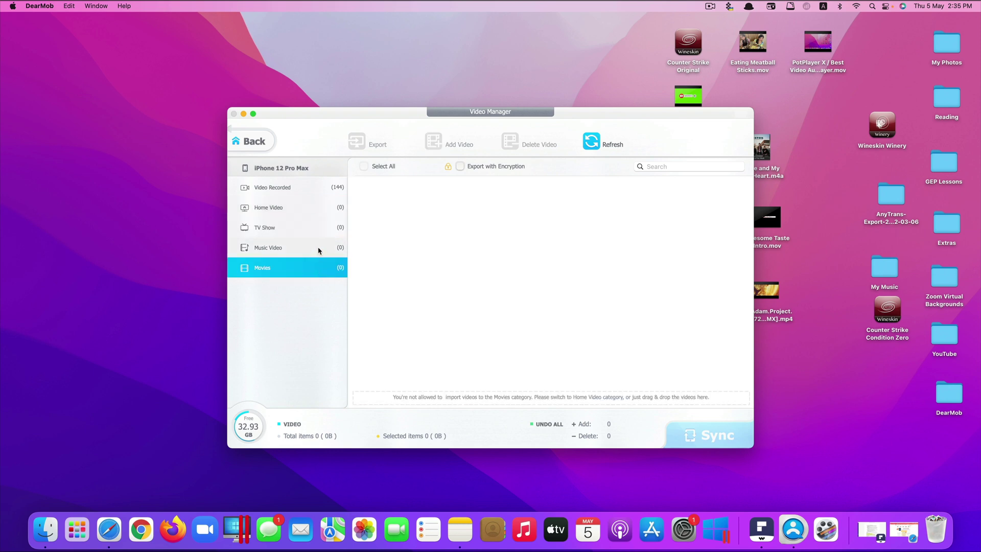
{"action": "left_click", "coordinate": [319, 249]}
{"action": "left_click", "coordinate": [290, 213]}
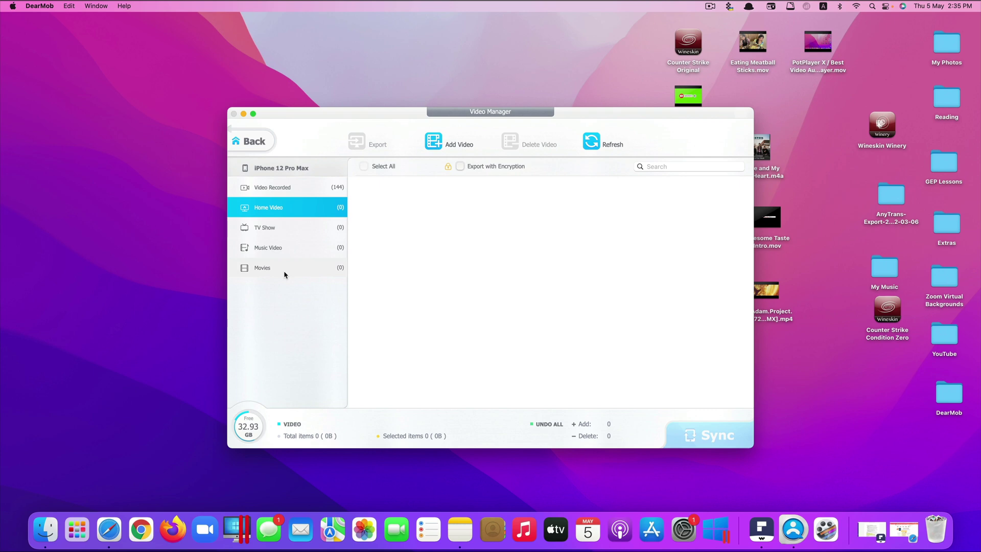
Step: Add Awesome Taste Intro.mov from the Desktop to Home Video and sync it to the iPhone
{"action": "left_click", "coordinate": [434, 143]}
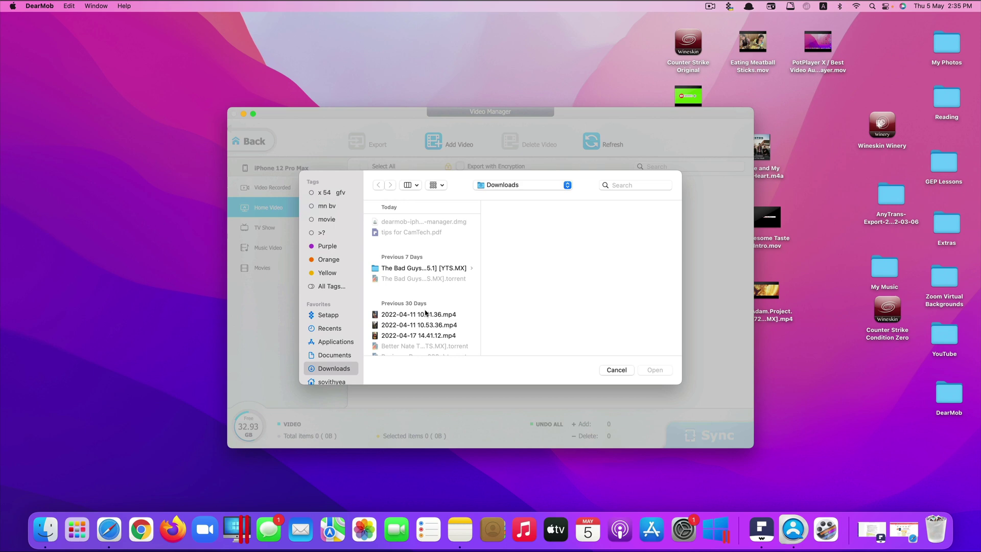
{"action": "left_click", "coordinate": [616, 370]}
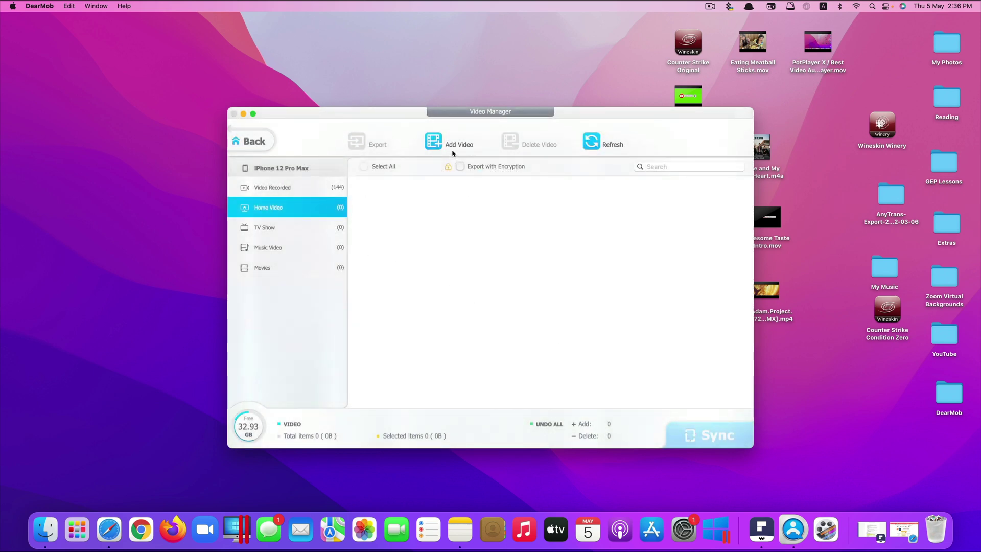
{"action": "left_click", "coordinate": [453, 151]}
{"action": "left_click", "coordinate": [446, 257]}
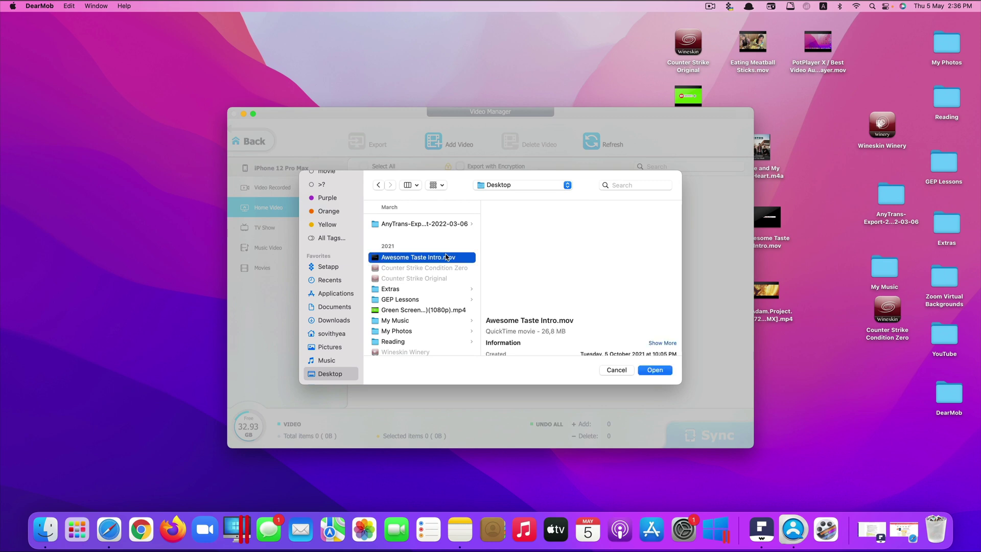
{"action": "left_click", "coordinate": [655, 370]}
{"action": "left_click", "coordinate": [708, 434]}
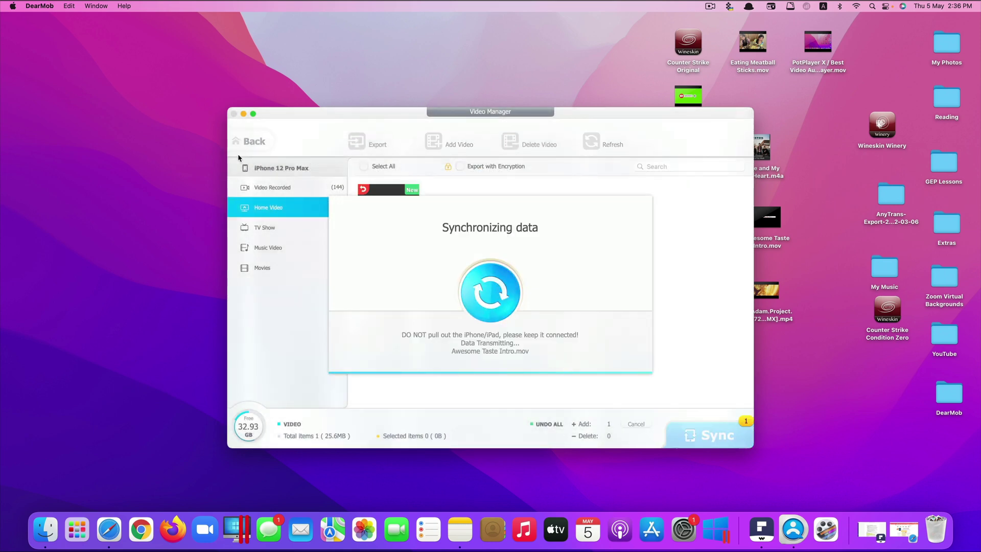
{"action": "left_click", "coordinate": [480, 376]}
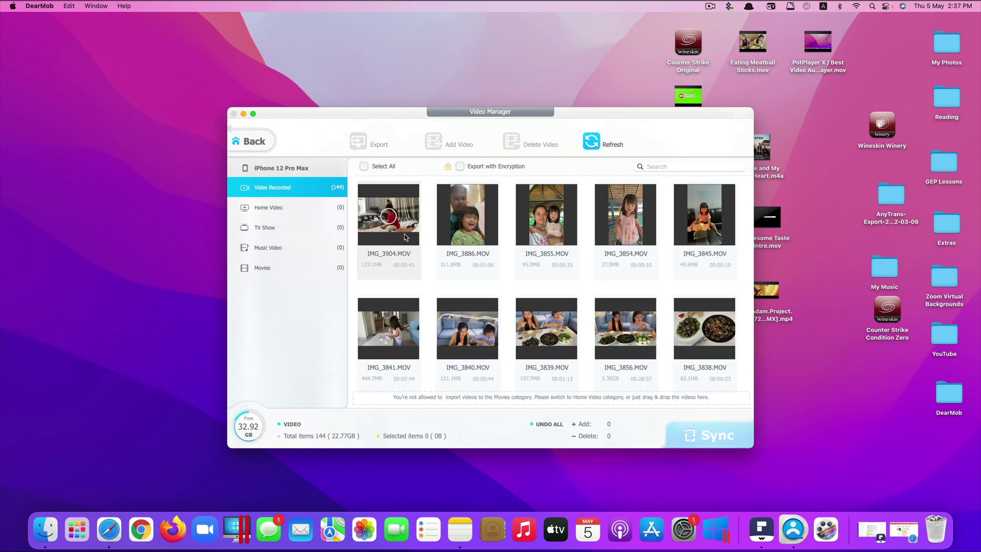
Step: View the existing 47.8MB iPhone backup in Backup & Restore, then return to the home screen
{"action": "left_click", "coordinate": [263, 145]}
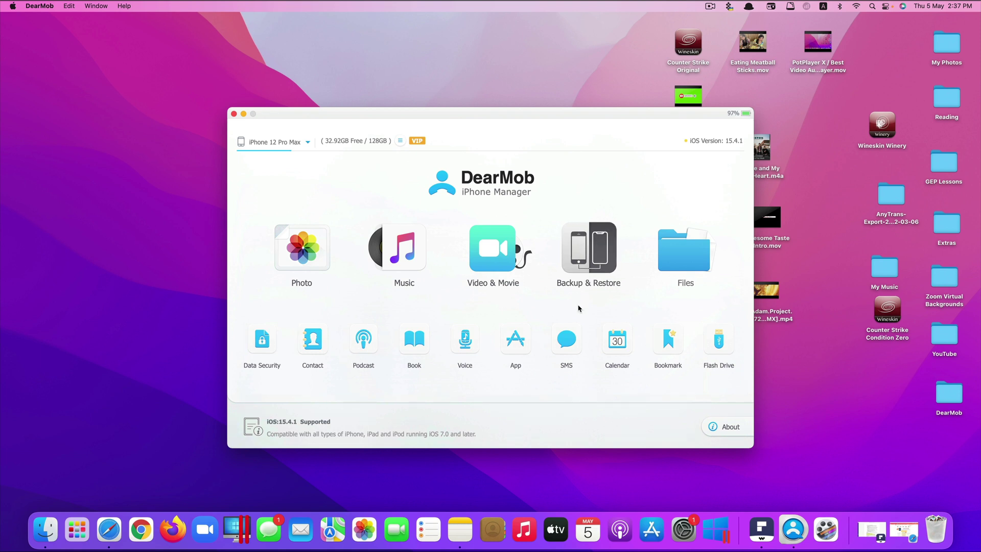
{"action": "left_click", "coordinate": [587, 240]}
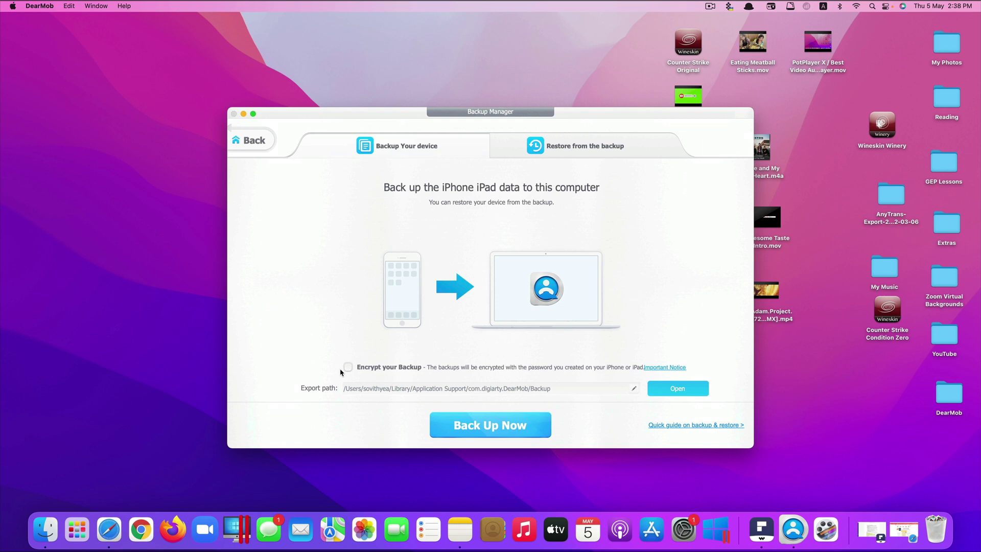
{"action": "left_click", "coordinate": [598, 153]}
{"action": "left_click", "coordinate": [254, 141]}
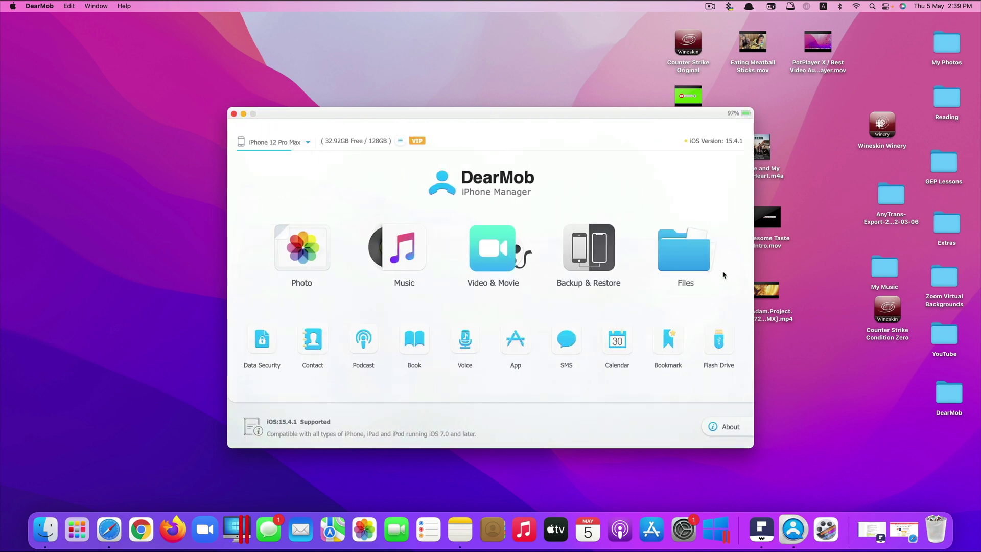
Step: Browse the Files section's app folders, looking inside GarageBand, then return to the home screen
{"action": "left_click", "coordinate": [700, 253]}
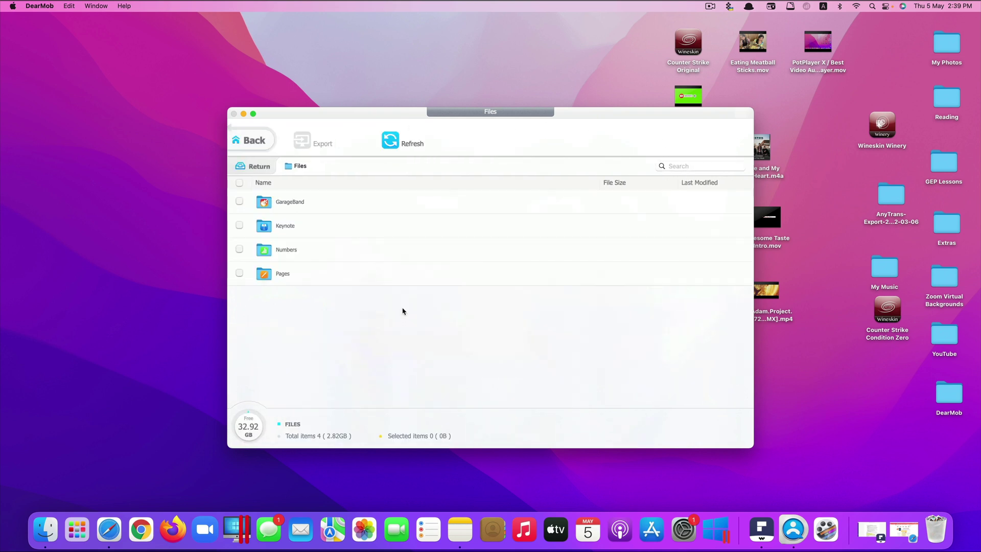
{"action": "double_click", "coordinate": [337, 202]}
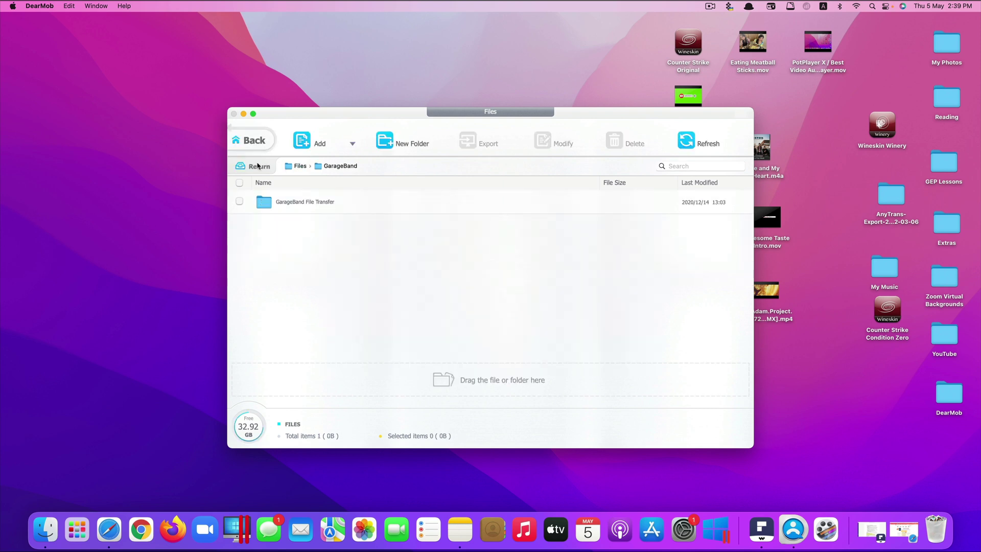
{"action": "left_click", "coordinate": [252, 139]}
{"action": "left_click", "coordinate": [305, 166]}
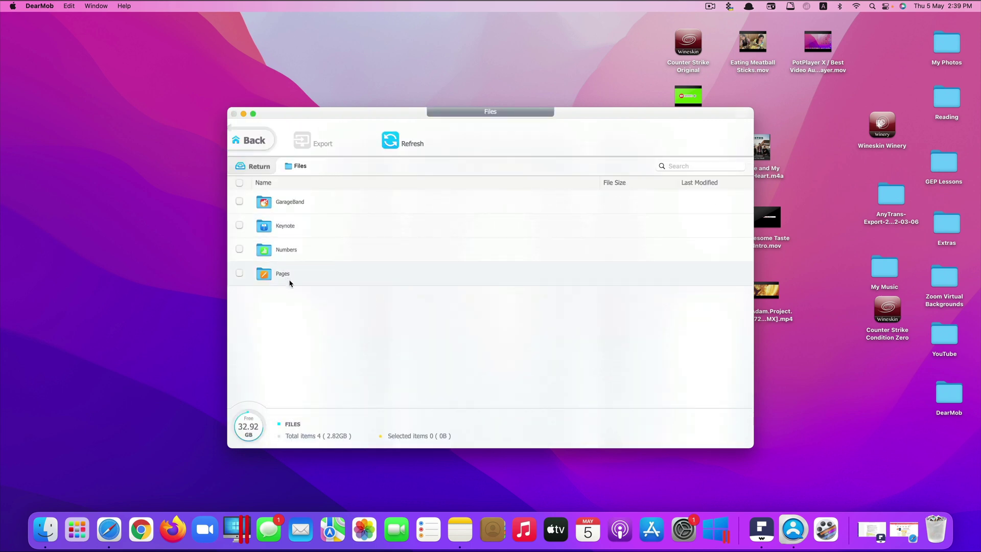
{"action": "left_click", "coordinate": [251, 141]}
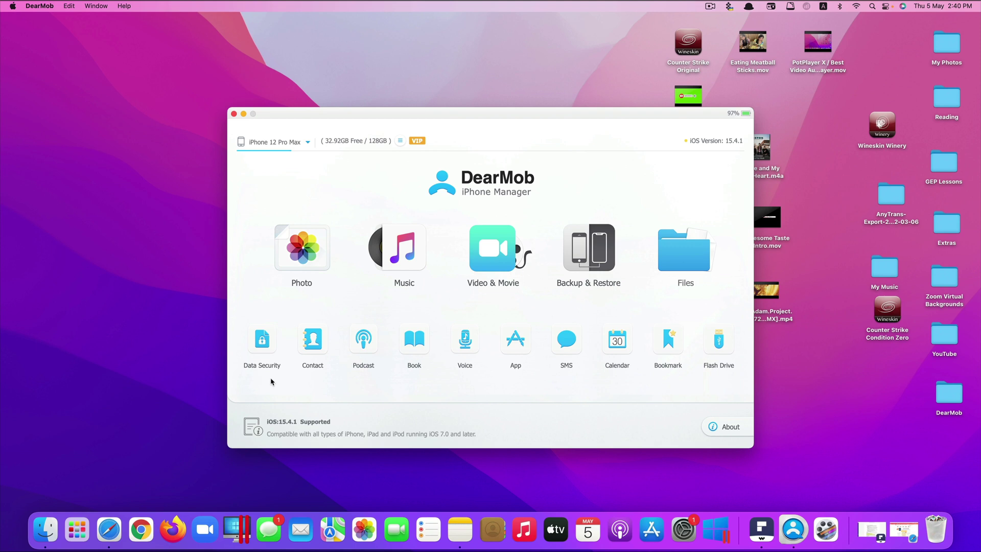
Step: Open Data Security and look at its decryption and encryption pages
{"action": "left_click", "coordinate": [254, 340]}
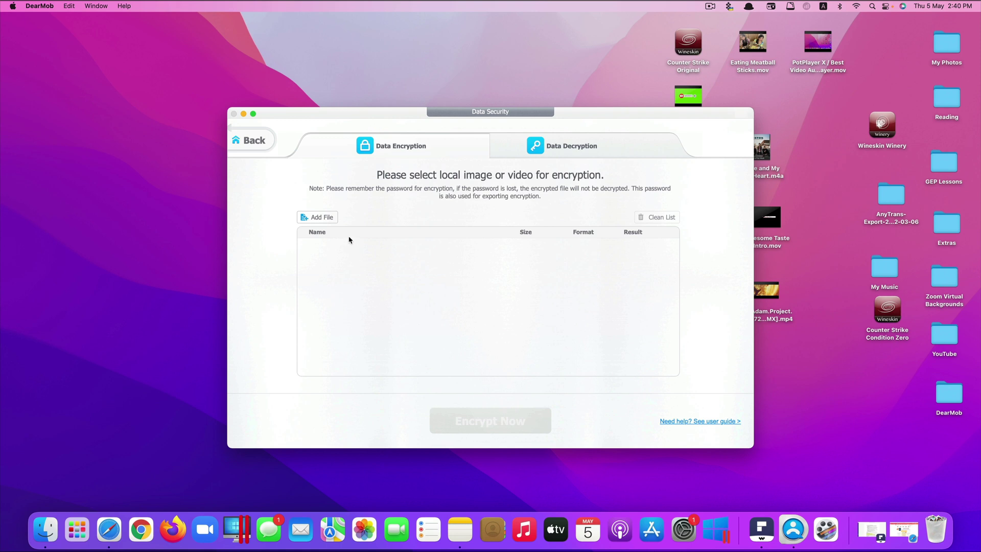
{"action": "left_click_drag", "start_coordinate": [362, 122], "coordinate": [315, 114]}
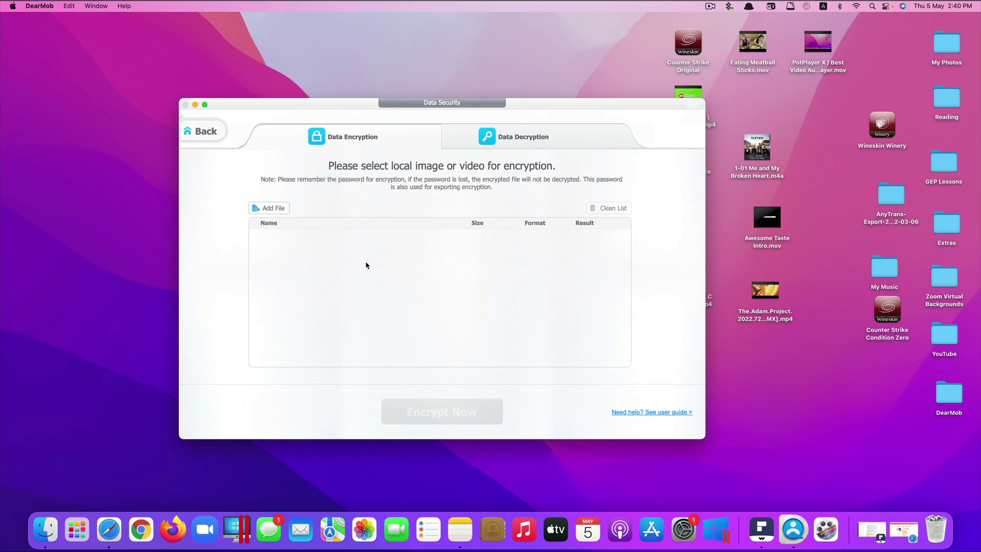
{"action": "left_click", "coordinate": [488, 146]}
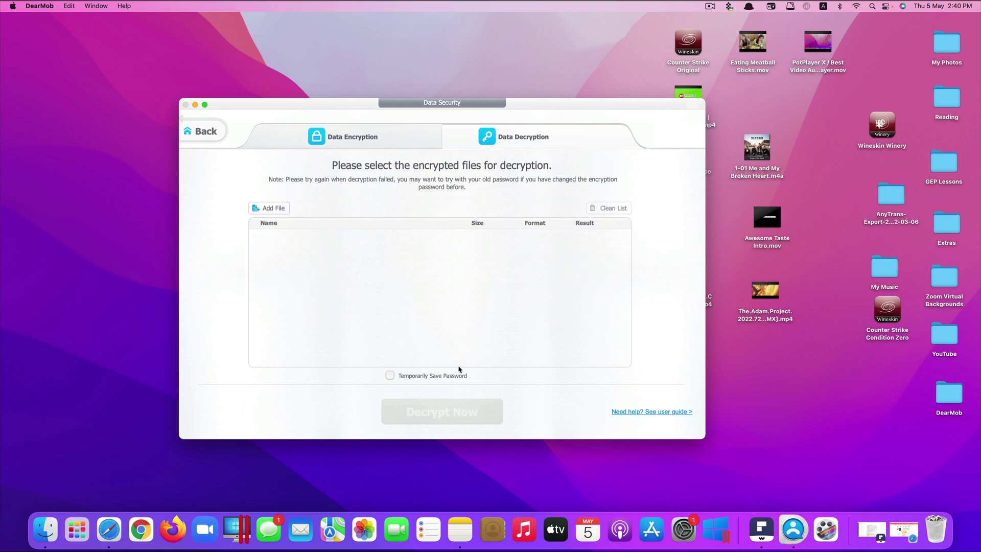
{"action": "left_click", "coordinate": [327, 137]}
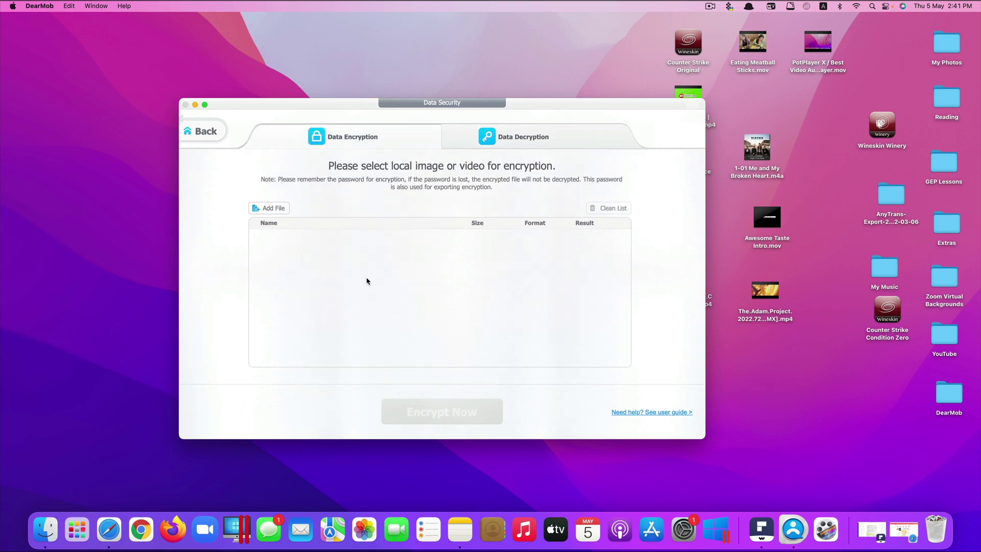
Step: Try opening Contacts and dismiss both iCloud warnings that keep them unreadable
{"action": "left_click", "coordinate": [204, 131]}
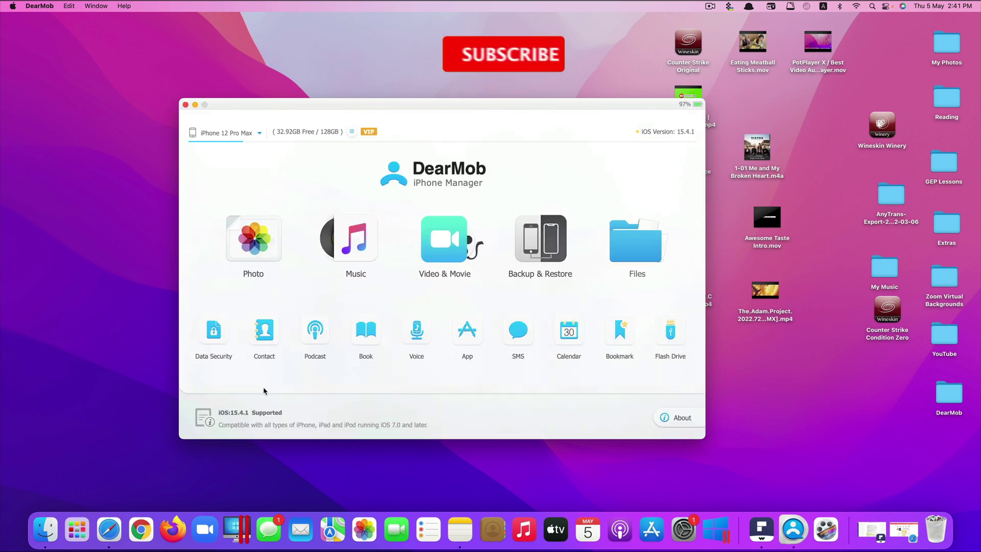
{"action": "left_click", "coordinate": [268, 332]}
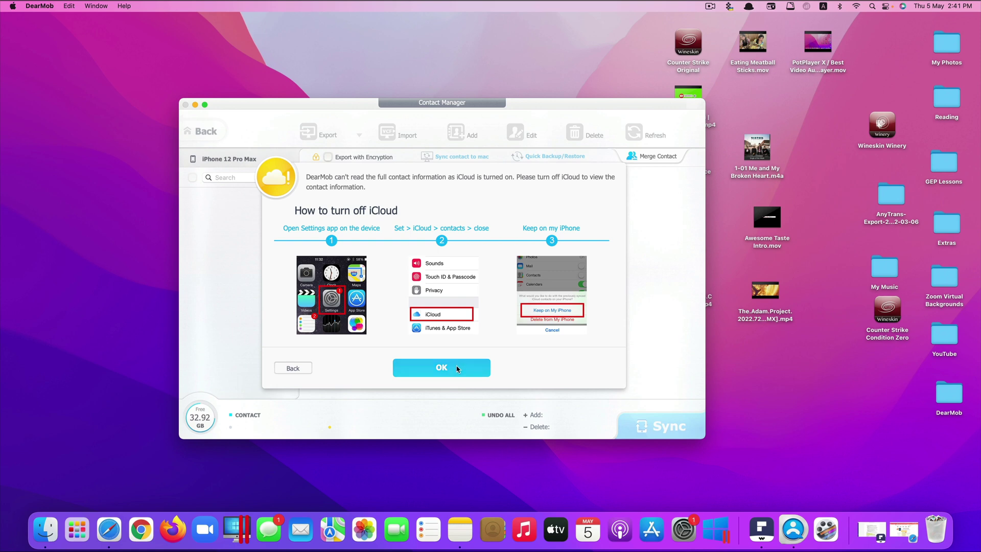
{"action": "left_click", "coordinate": [457, 368]}
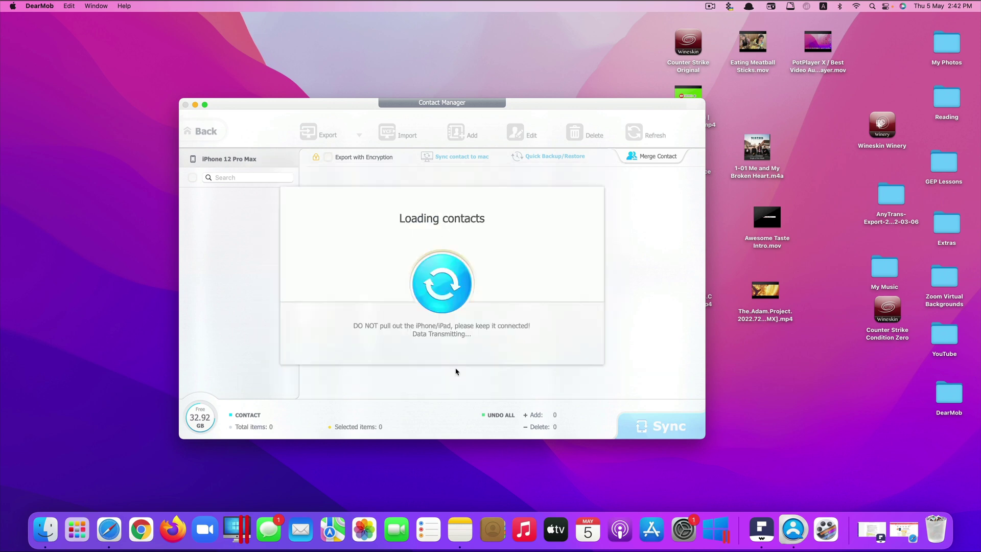
{"action": "left_click", "coordinate": [293, 368]}
Step: Open the Podcast section and start adding a podcast file, then cancel without adding
{"action": "left_click", "coordinate": [323, 328]}
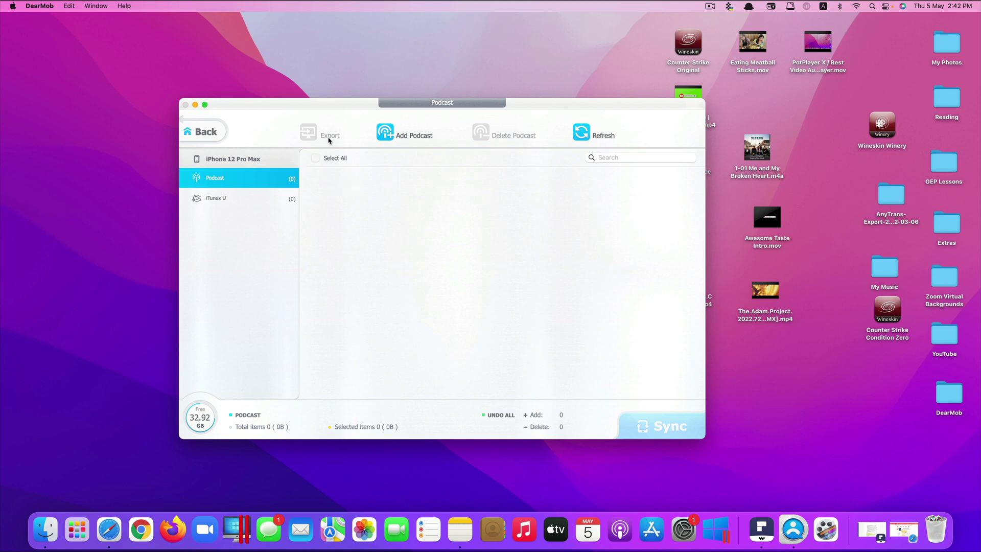
{"action": "left_click", "coordinate": [401, 135]}
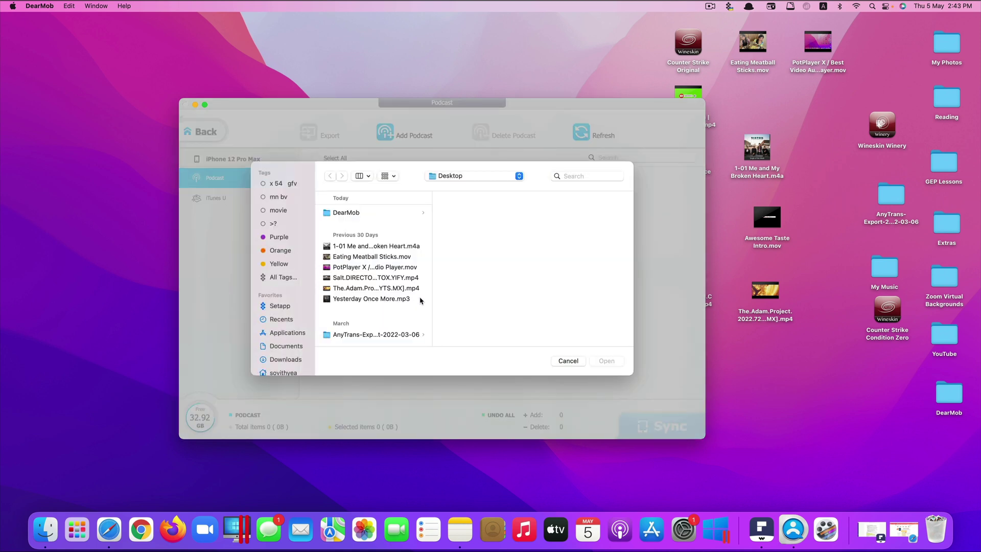
{"action": "left_click", "coordinate": [575, 360]}
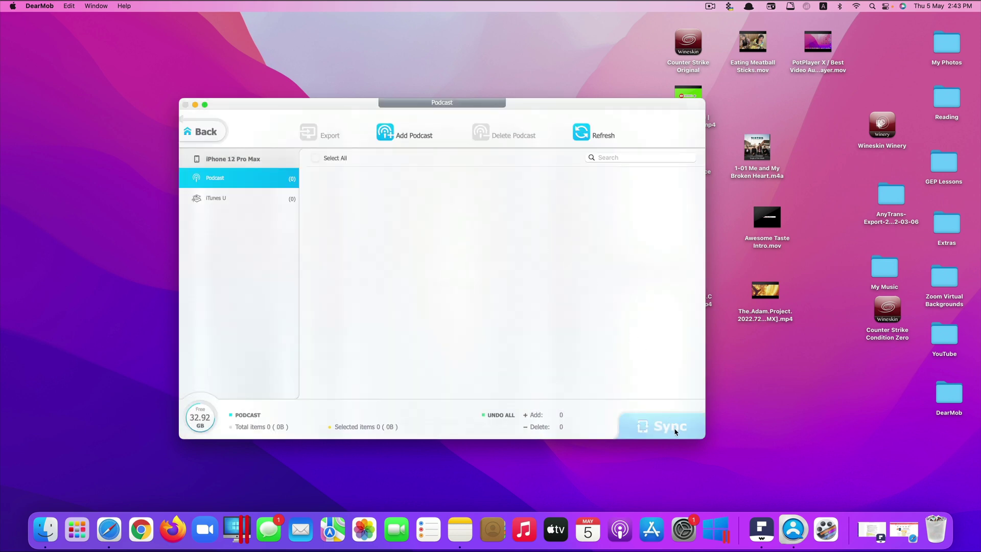
Step: Check the empty book library's categories, then open Voice & Ringtone Manager listing 12 ringtones
{"action": "left_click", "coordinate": [206, 132]}
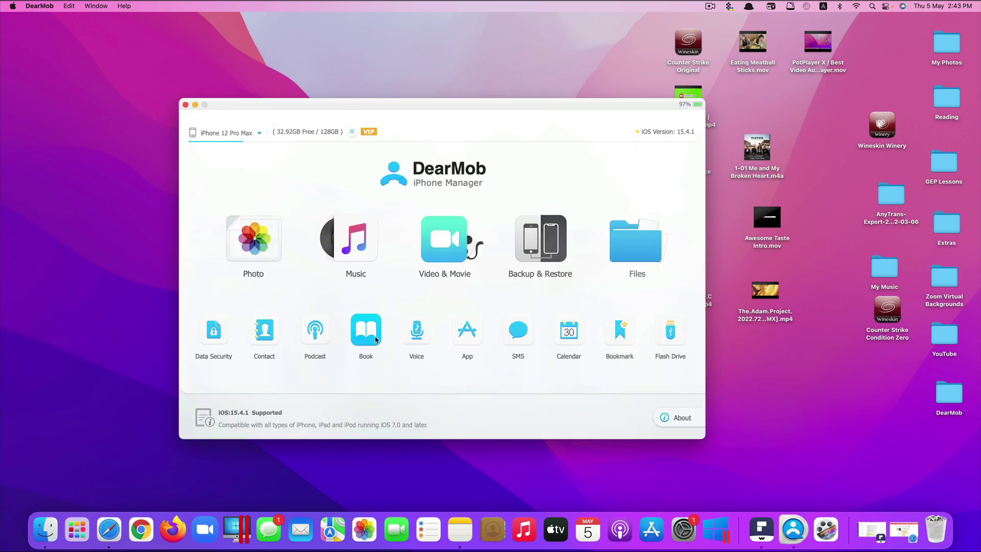
{"action": "left_click", "coordinate": [376, 340]}
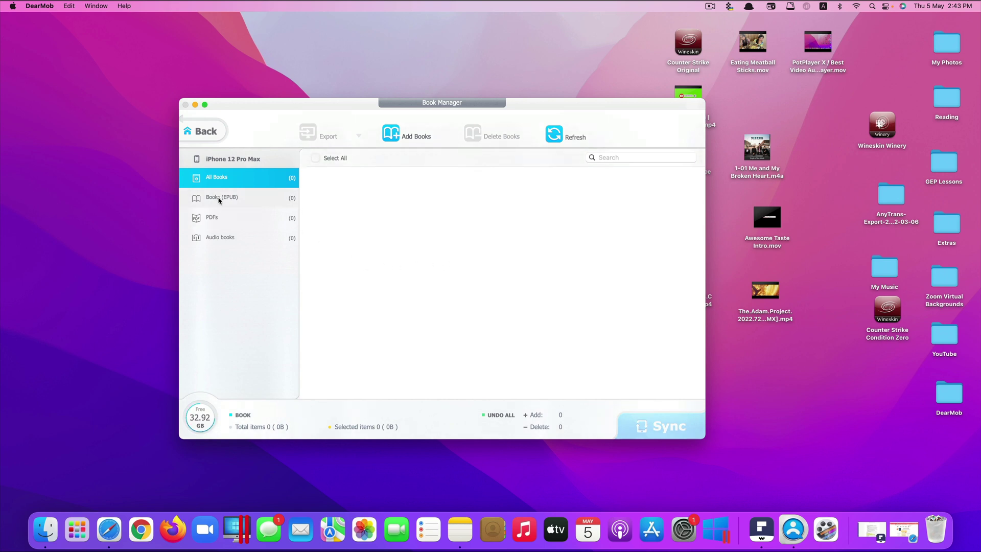
{"action": "left_click", "coordinate": [259, 239]}
{"action": "left_click", "coordinate": [205, 131]}
{"action": "left_click", "coordinate": [417, 337]}
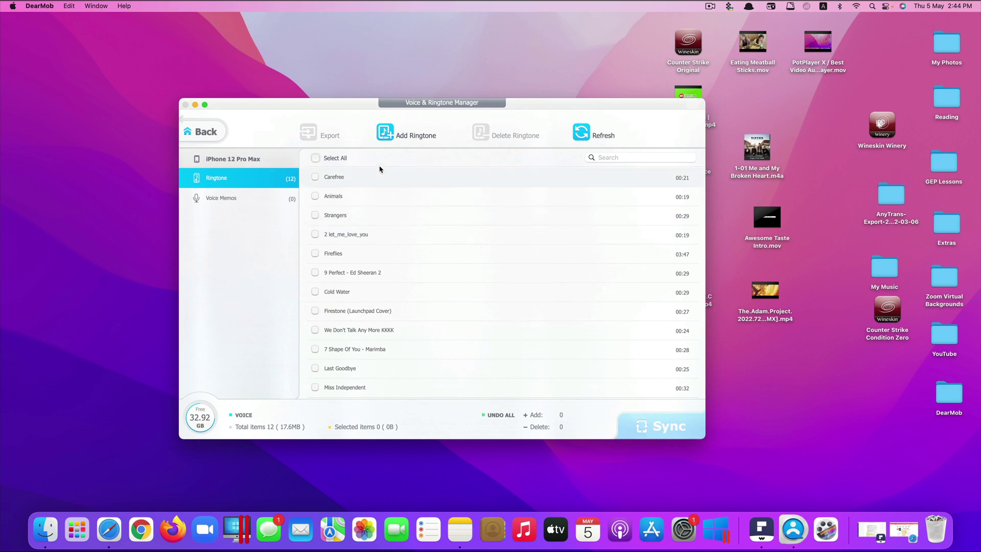
Step: Add Yesterday Once More.mp3 from the Desktop as a new ringtone
{"action": "left_click", "coordinate": [407, 133]}
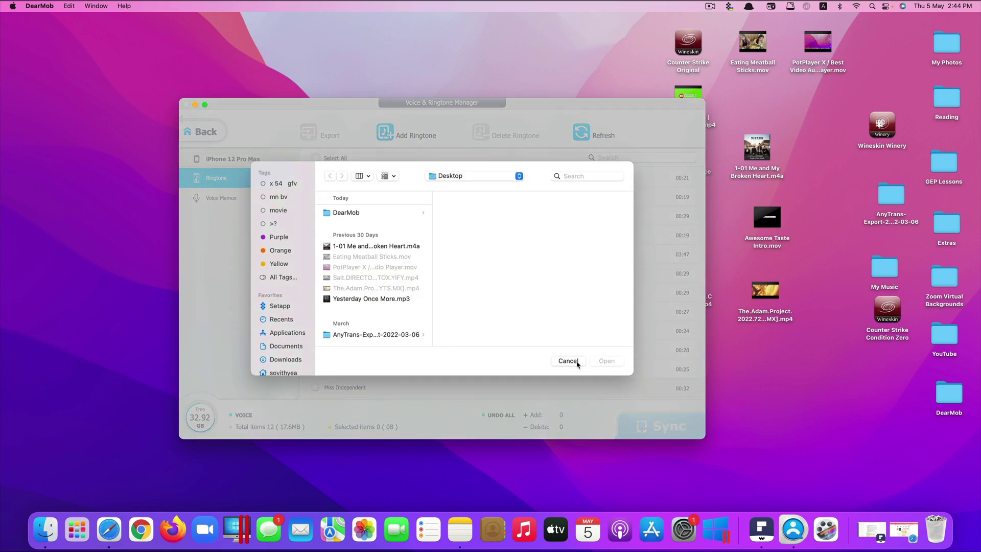
{"action": "left_click", "coordinate": [376, 245]}
{"action": "left_click", "coordinate": [371, 297]}
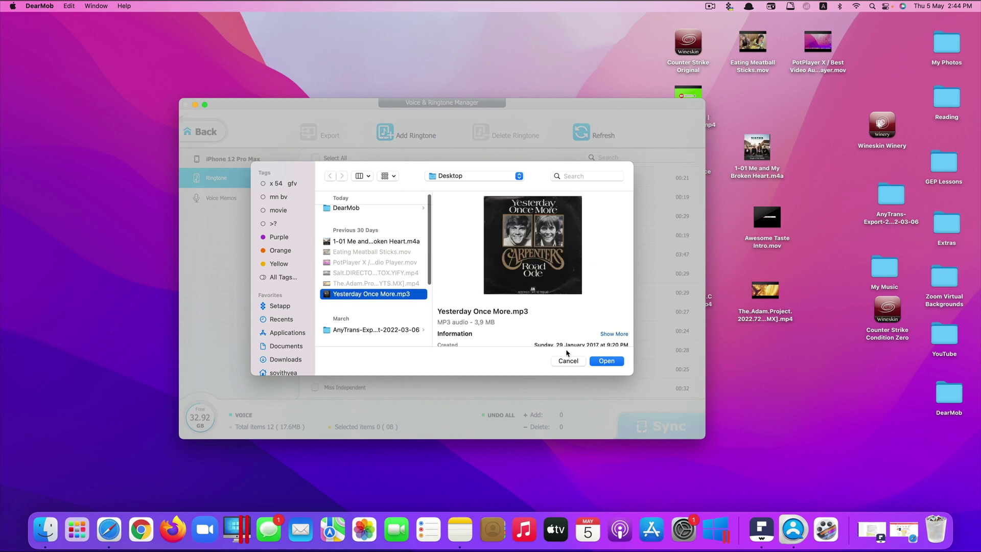
{"action": "left_click", "coordinate": [603, 363]}
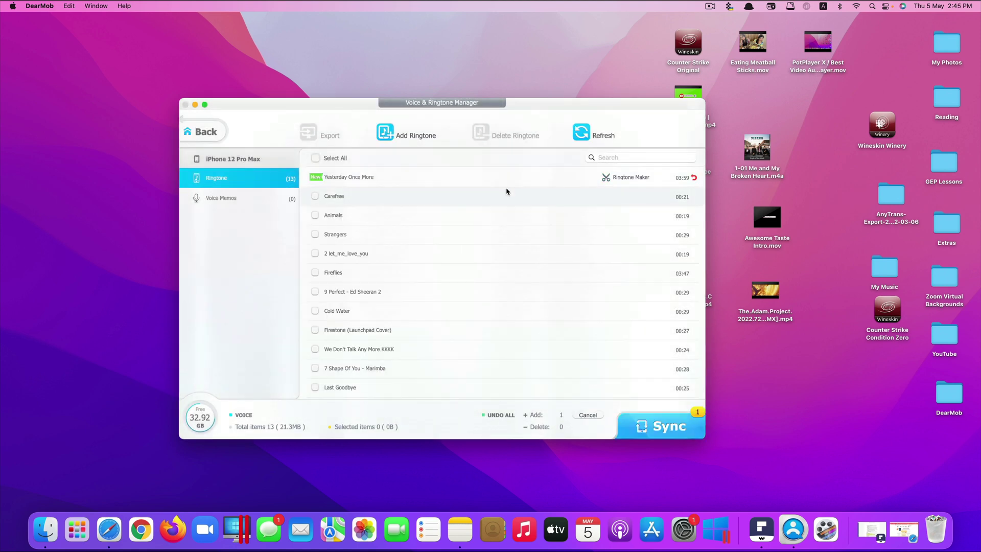
Step: Trim Yesterday Once More to a 20-second ringtone in the Ringtone Maker
{"action": "left_click", "coordinate": [622, 181]}
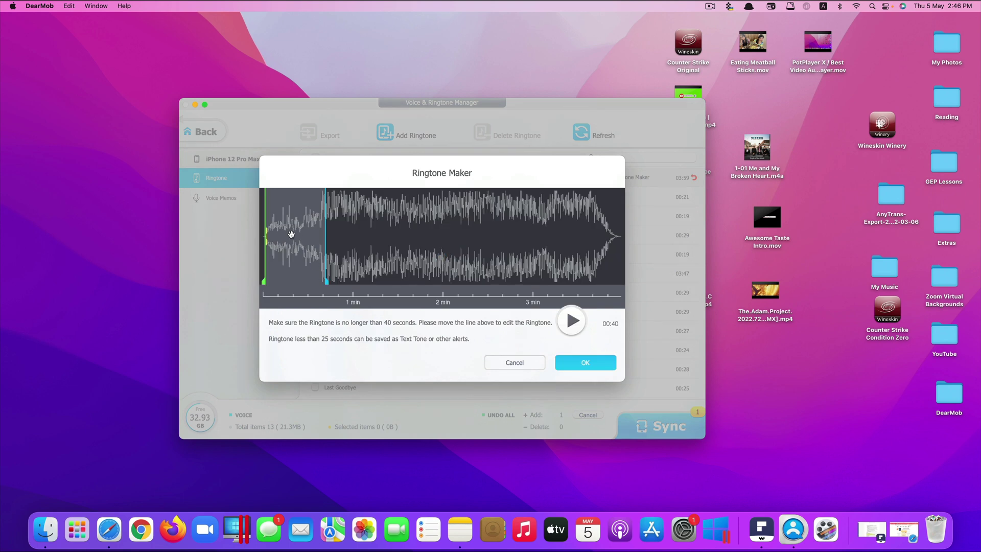
{"action": "left_click_drag", "start_coordinate": [294, 236], "coordinate": [380, 229]}
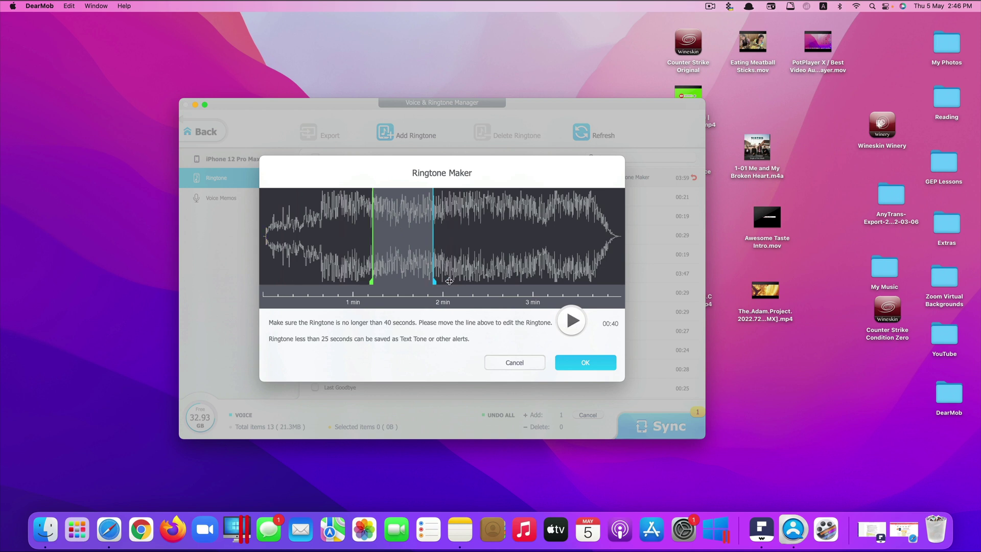
{"action": "mouse_move", "coordinate": [376, 245]}
{"action": "left_mouse_down"}
{"action": "mouse_move", "coordinate": [402, 246]}
{"action": "mouse_move", "coordinate": [386, 244]}
{"action": "mouse_move", "coordinate": [387, 254]}
{"action": "left_mouse_up"}
{"action": "left_click_drag", "start_coordinate": [434, 234], "coordinate": [403, 237]}
{"action": "left_click", "coordinate": [592, 365]}
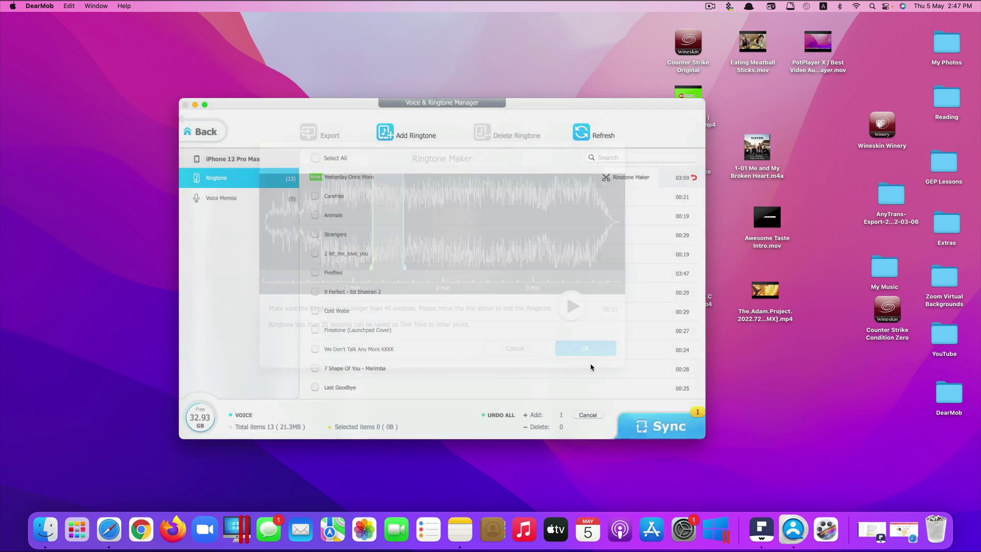
Step: Sync the trimmed ringtone to the iPhone and select its row in the list
{"action": "left_click", "coordinate": [647, 430]}
{"action": "left_click", "coordinate": [435, 367]}
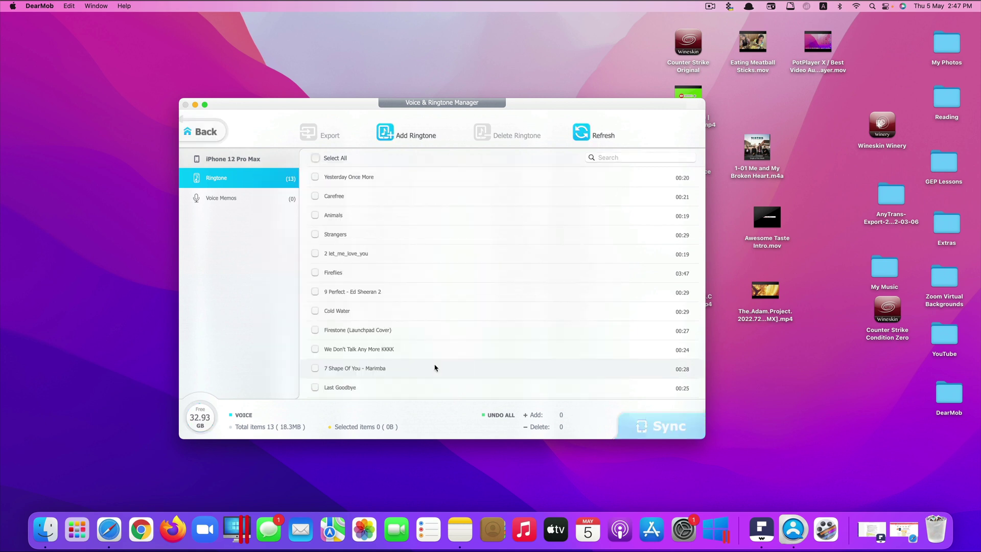
{"action": "left_click", "coordinate": [687, 180]}
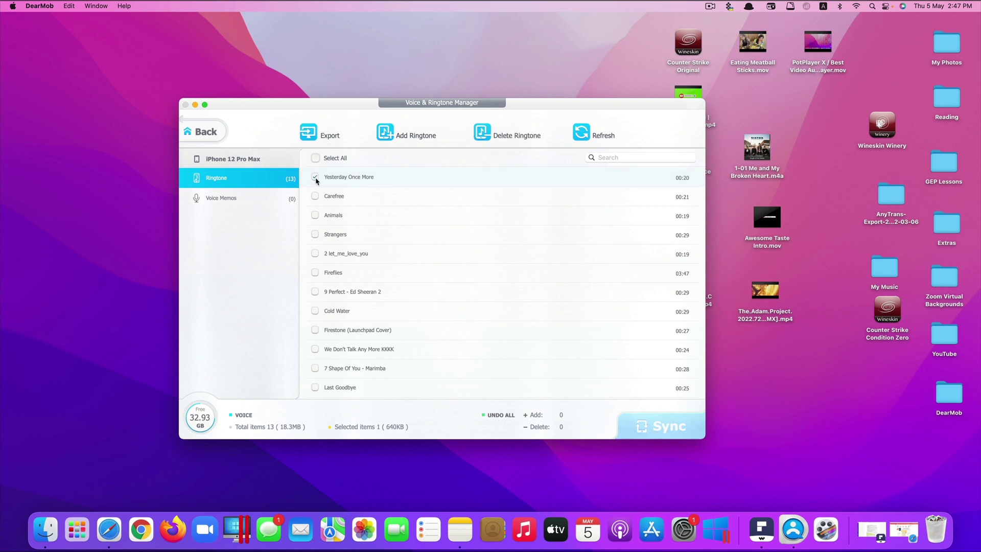
Step: Delete the marked ringtone, check the empty Voice Memos list, and return to the home screen
{"action": "key", "text": "Delete"}
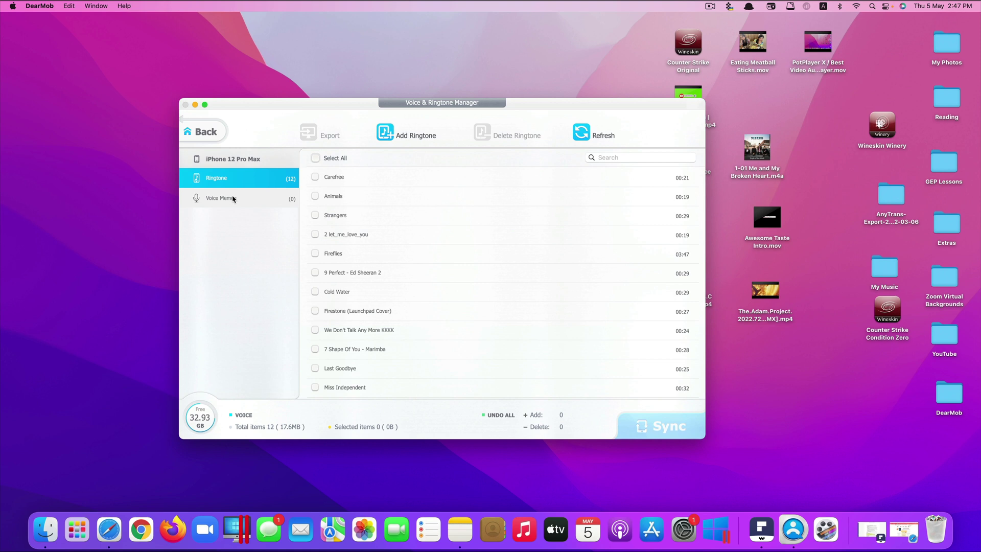
{"action": "left_click", "coordinate": [267, 200]}
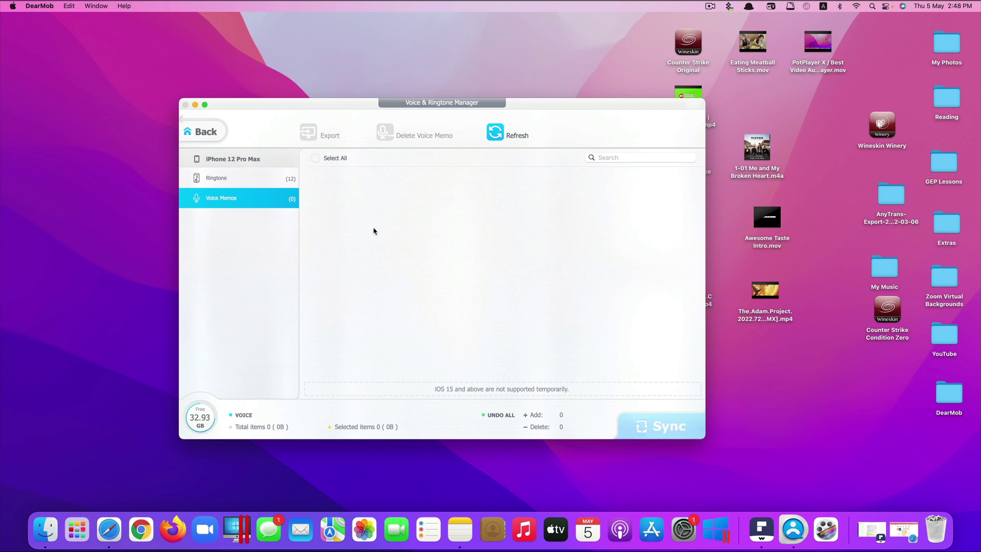
{"action": "left_click", "coordinate": [199, 133]}
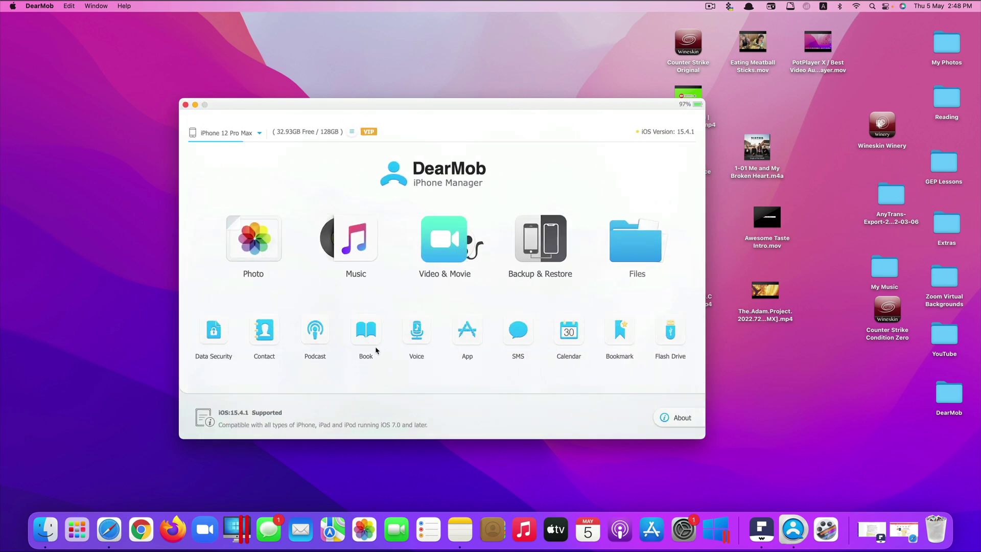
Step: In App Manager, look through the maps.me app's documents, then clear the app selection
{"action": "left_click", "coordinate": [469, 339]}
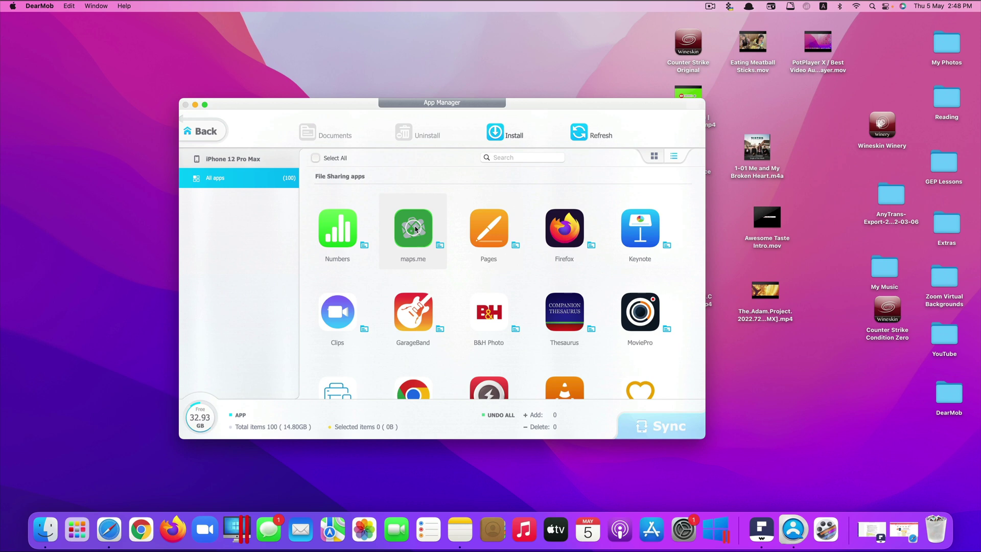
{"action": "left_click", "coordinate": [415, 229]}
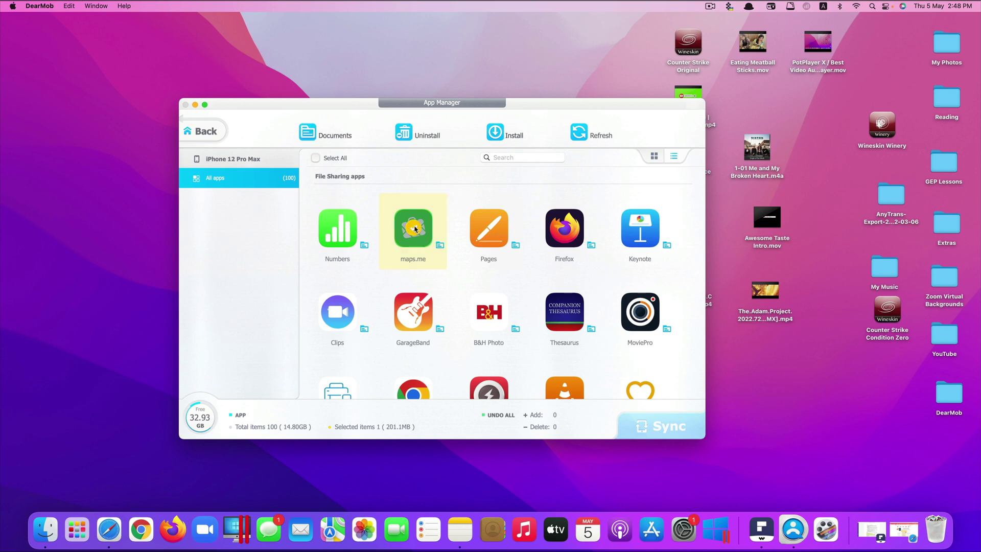
{"action": "left_click", "coordinate": [318, 137]}
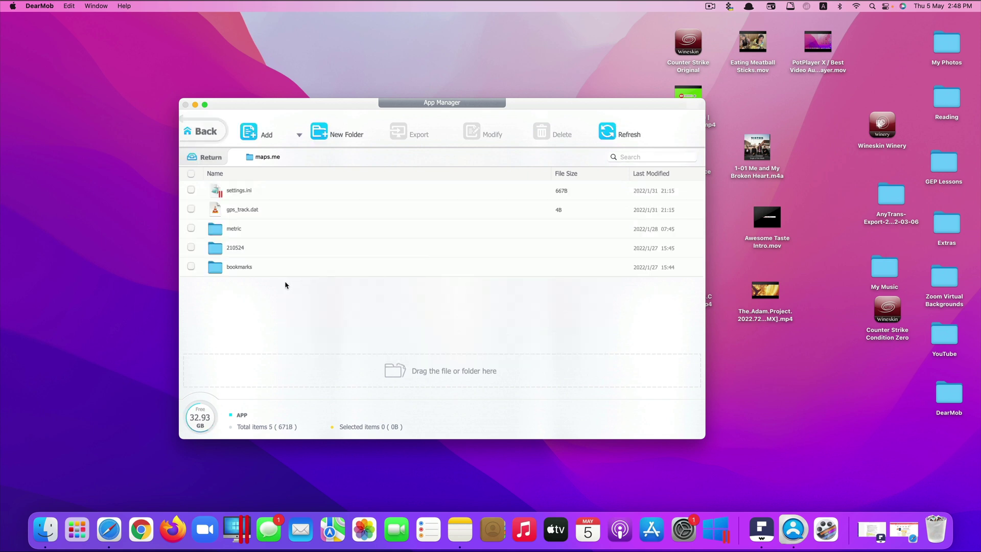
{"action": "left_click", "coordinate": [208, 157]}
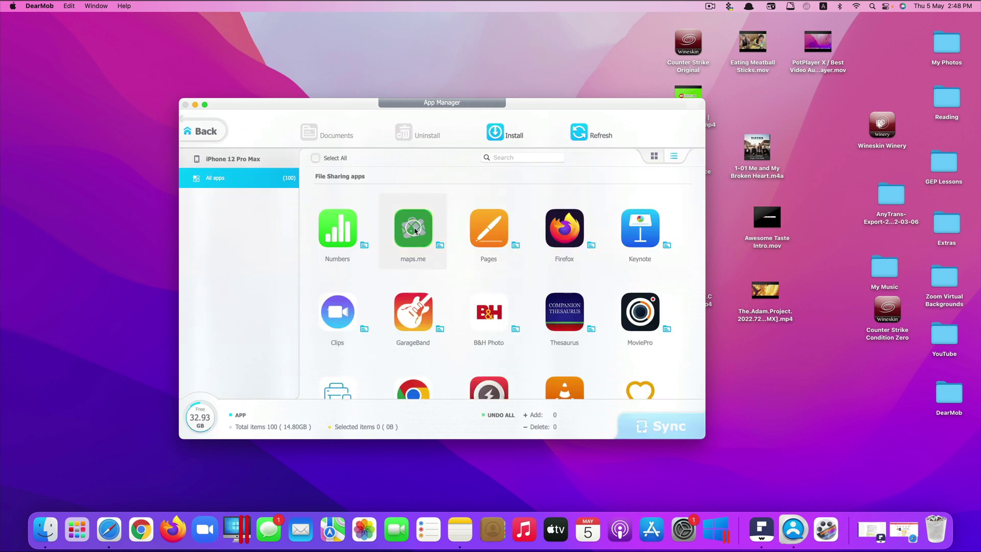
{"action": "left_click", "coordinate": [418, 228]}
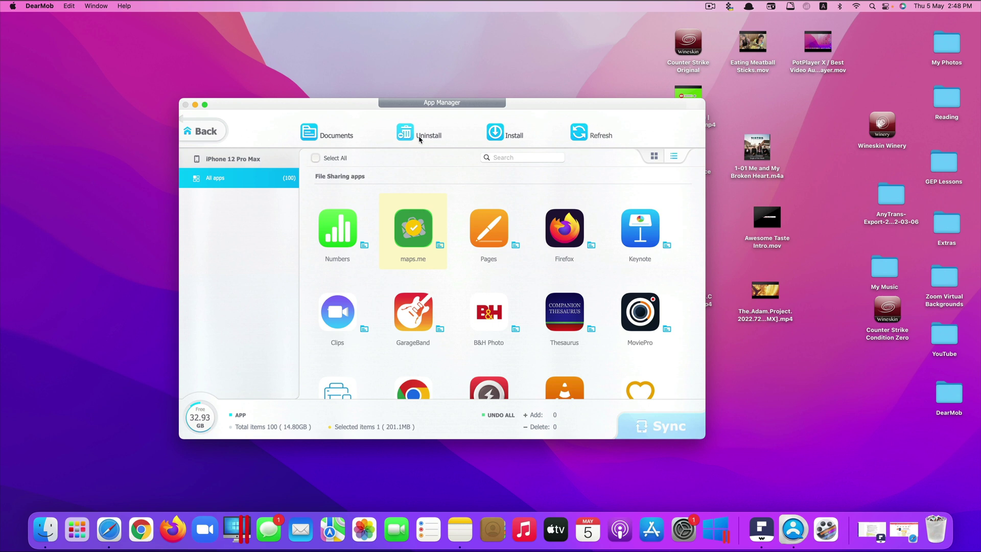
{"action": "left_click", "coordinate": [317, 159]}
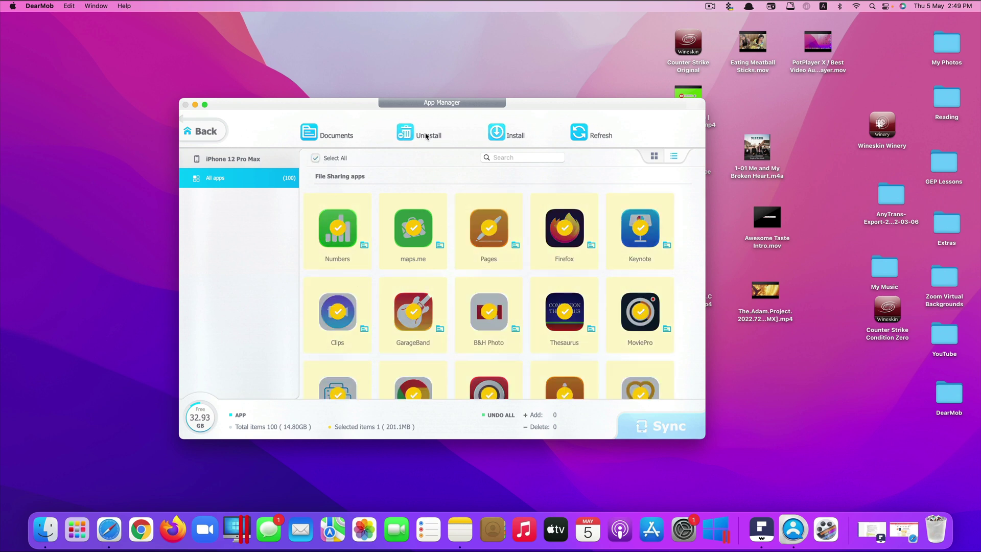
{"action": "left_click", "coordinate": [316, 158]}
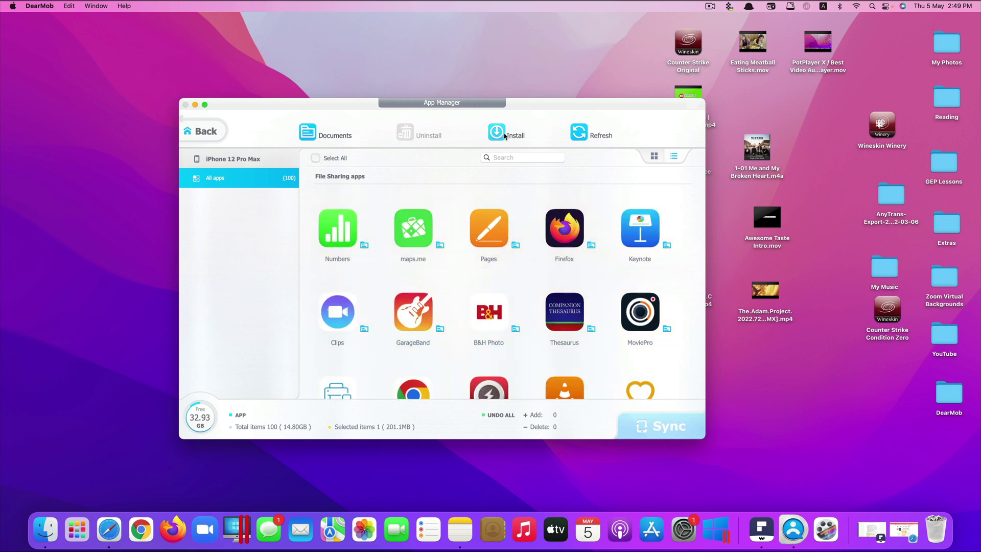
Step: Select the VLC app and open its Documents folder, which holds 0 items
{"action": "scroll", "coordinate": [491, 317], "scroll_direction": "down", "scroll_amount": 3}
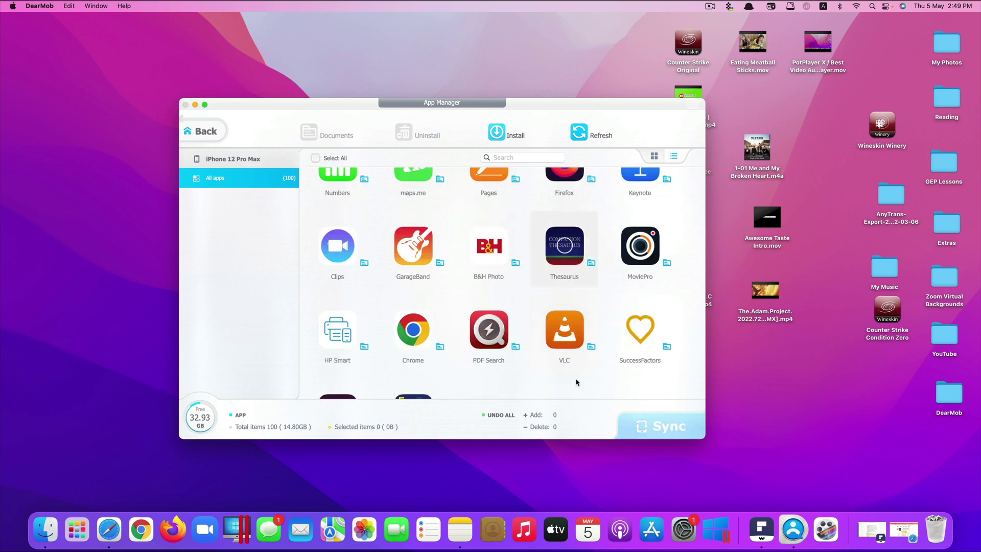
{"action": "left_click", "coordinate": [565, 334]}
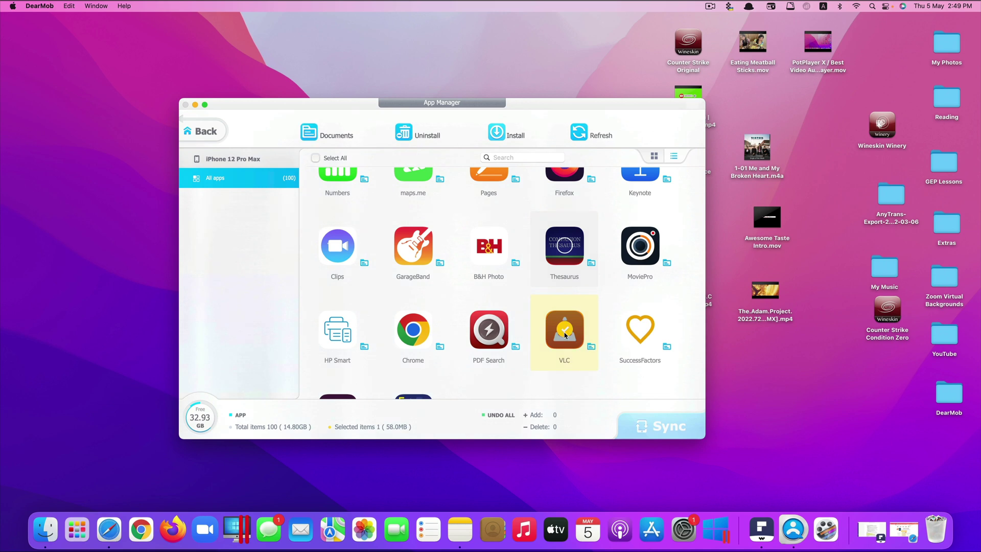
{"action": "left_click", "coordinate": [327, 135]}
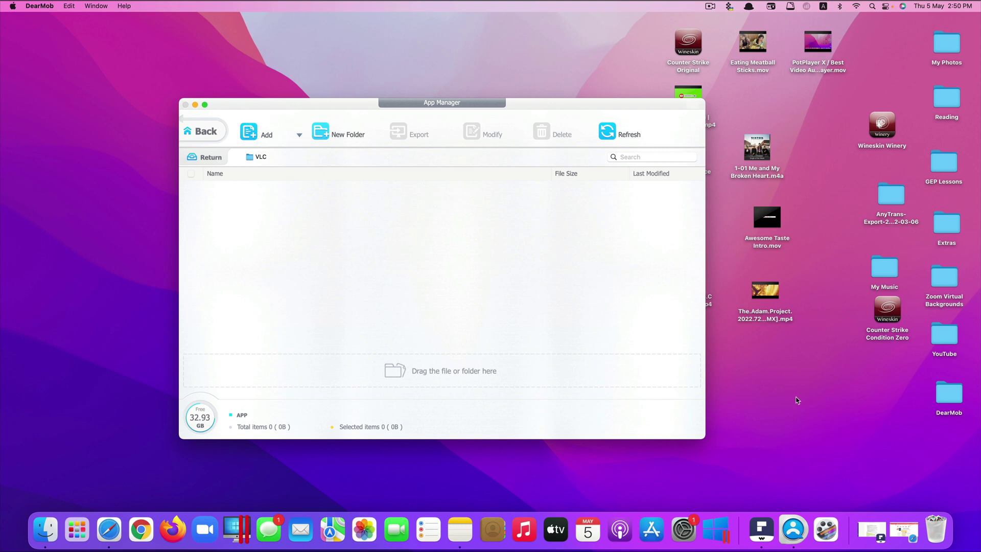
Step: Add Awesome Taste Intro.mov from the Desktop to VLC's documents
{"action": "left_click", "coordinate": [299, 135]}
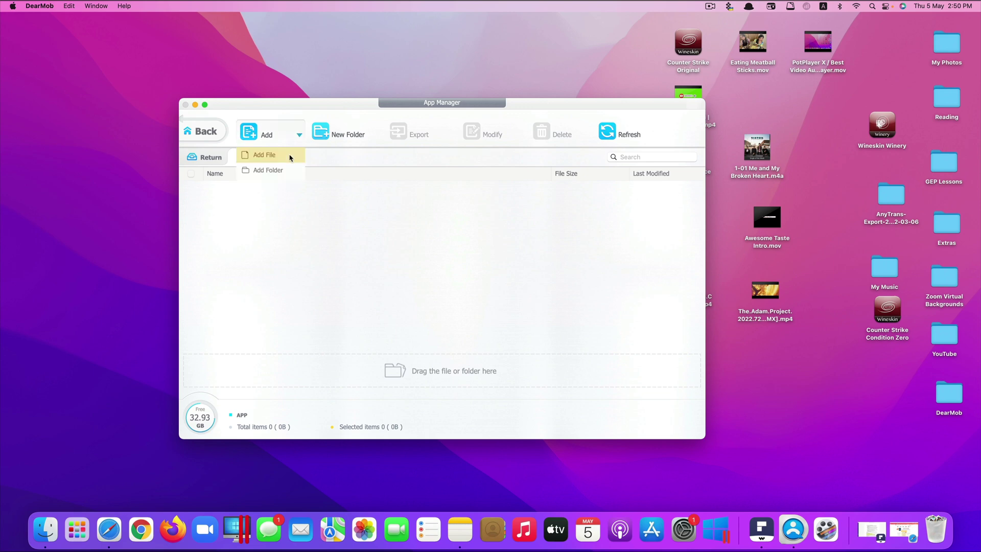
{"action": "left_click", "coordinate": [292, 156]}
{"action": "scroll", "coordinate": [372, 267], "scroll_direction": "down", "scroll_amount": 3}
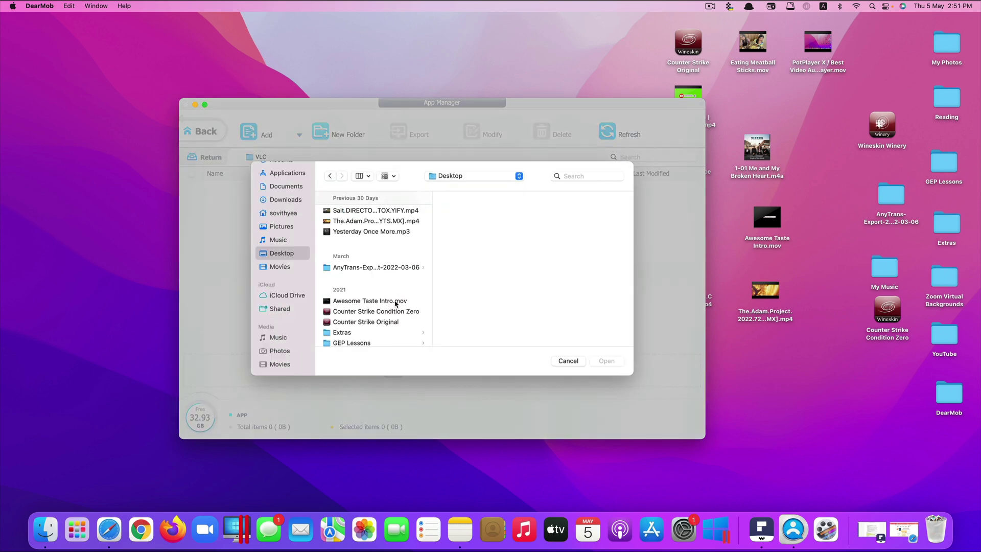
{"action": "left_click", "coordinate": [370, 300]}
{"action": "left_click", "coordinate": [606, 361]}
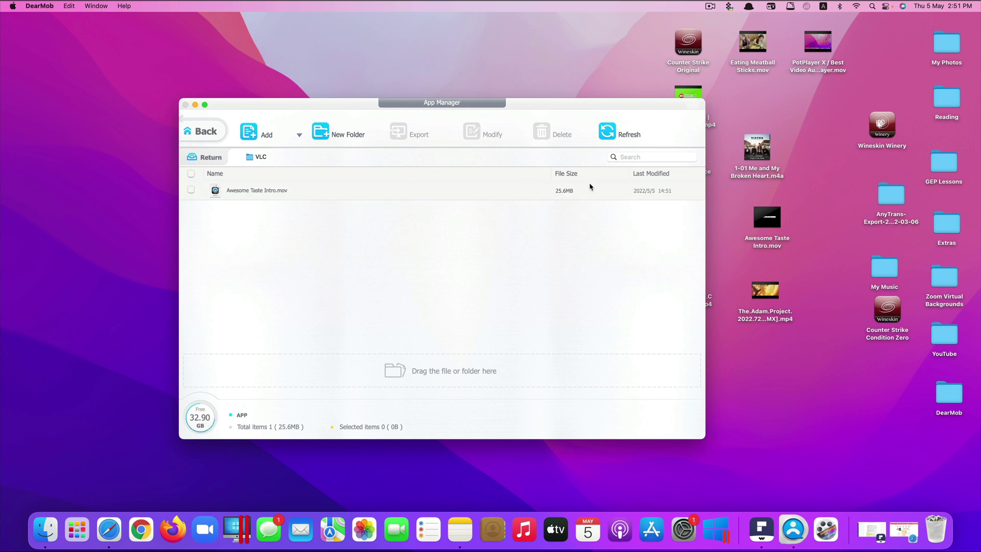
Step: Go back to the full app list and deselect VLC
{"action": "left_click_drag", "start_coordinate": [533, 107], "coordinate": [455, 120]}
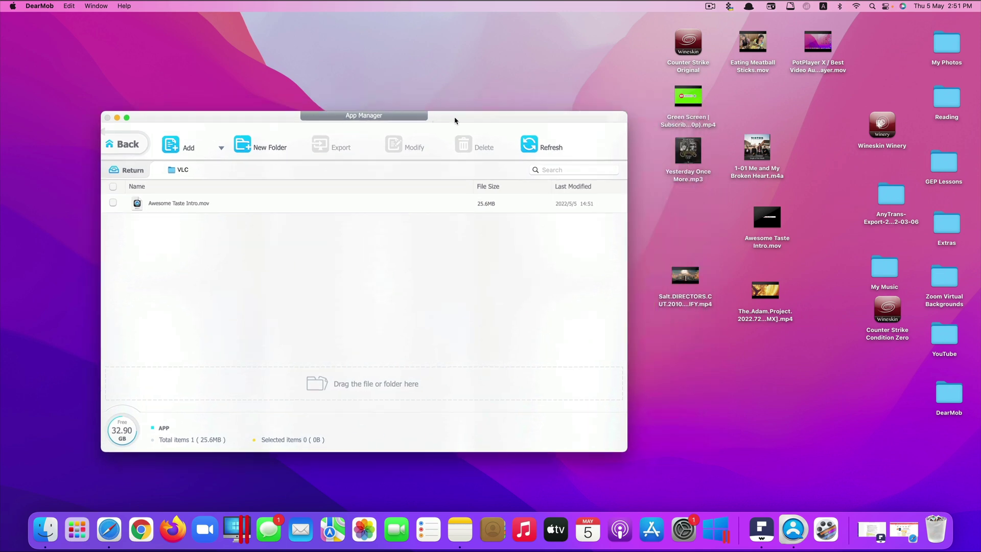
{"action": "left_click", "coordinate": [128, 144]}
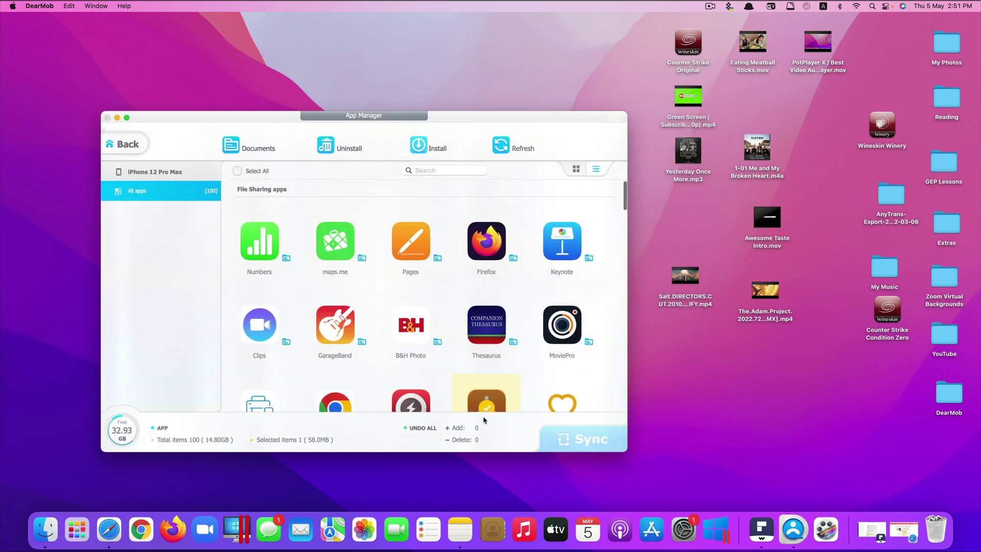
{"action": "scroll", "coordinate": [487, 404], "scroll_direction": "down", "scroll_amount": 1}
{"action": "scroll", "coordinate": [490, 385], "scroll_direction": "down", "scroll_amount": 1}
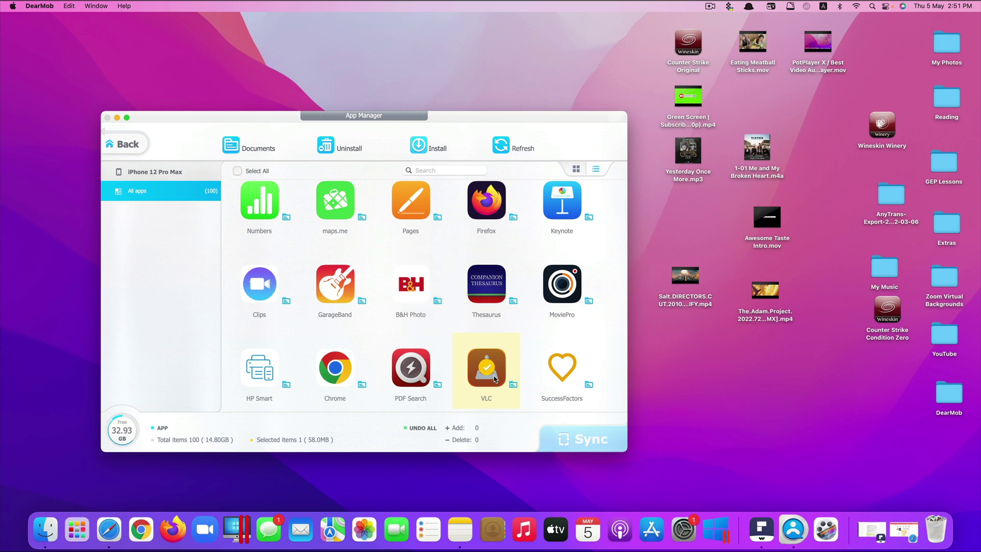
{"action": "left_click", "coordinate": [495, 379]}
{"action": "left_click", "coordinate": [123, 142]}
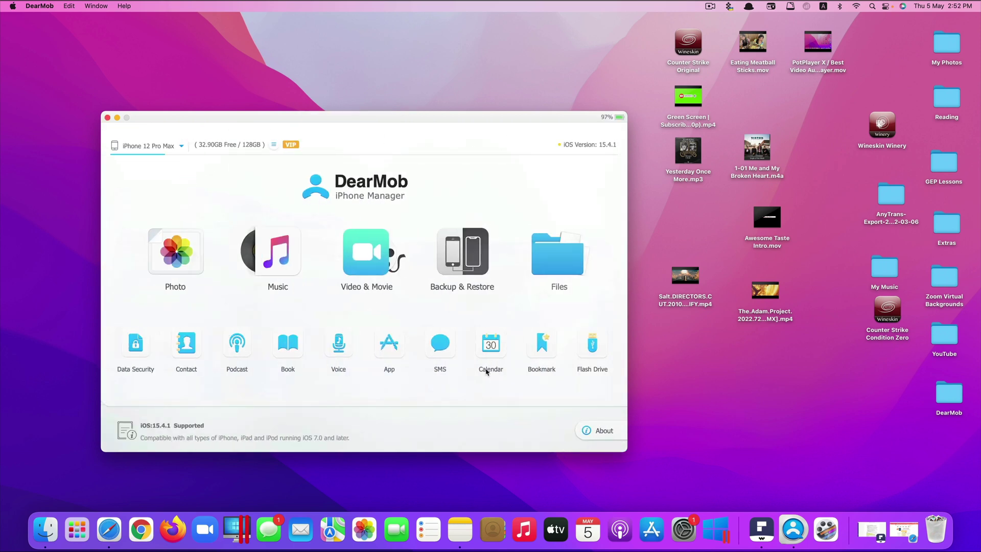
{"action": "left_click", "coordinate": [442, 349]}
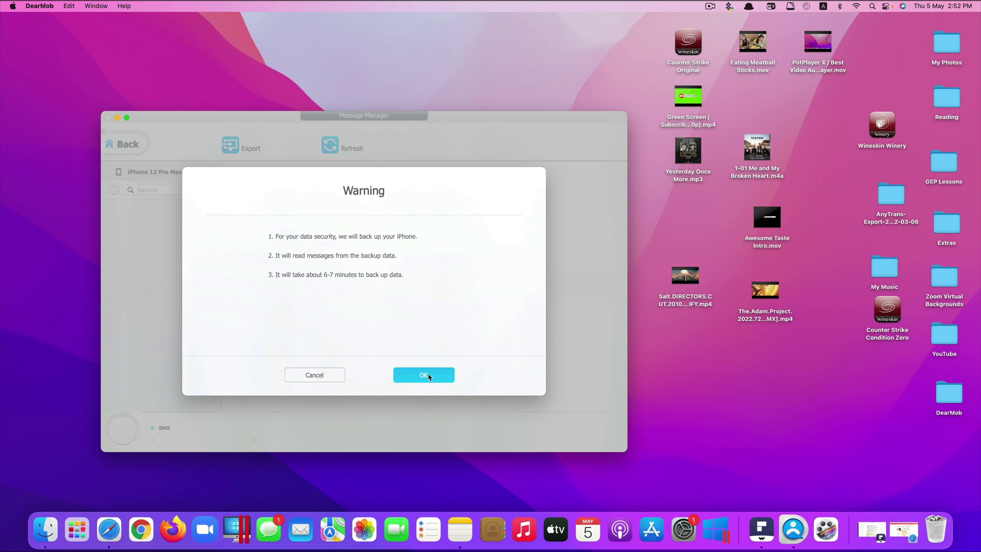
{"action": "left_click", "coordinate": [321, 378]}
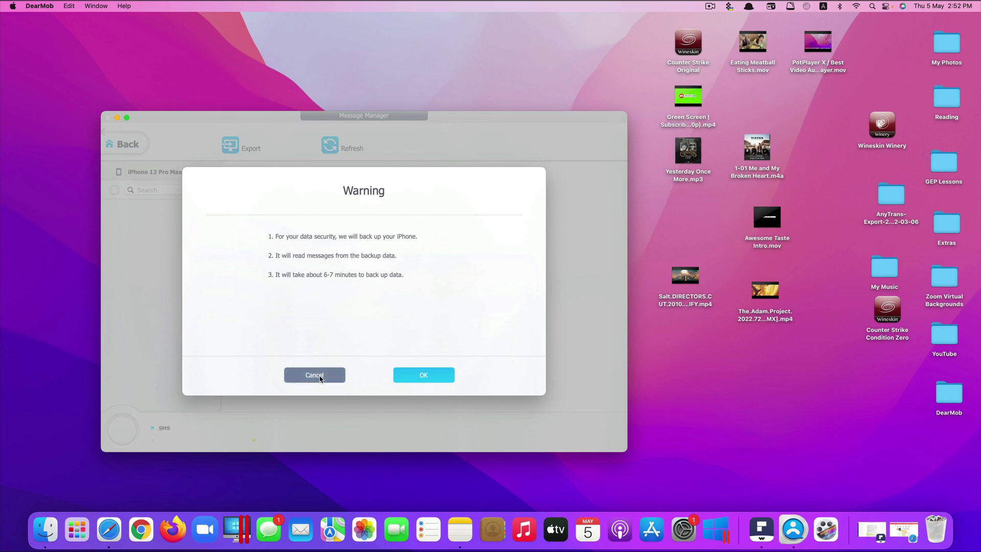
{"action": "left_click", "coordinate": [123, 145]}
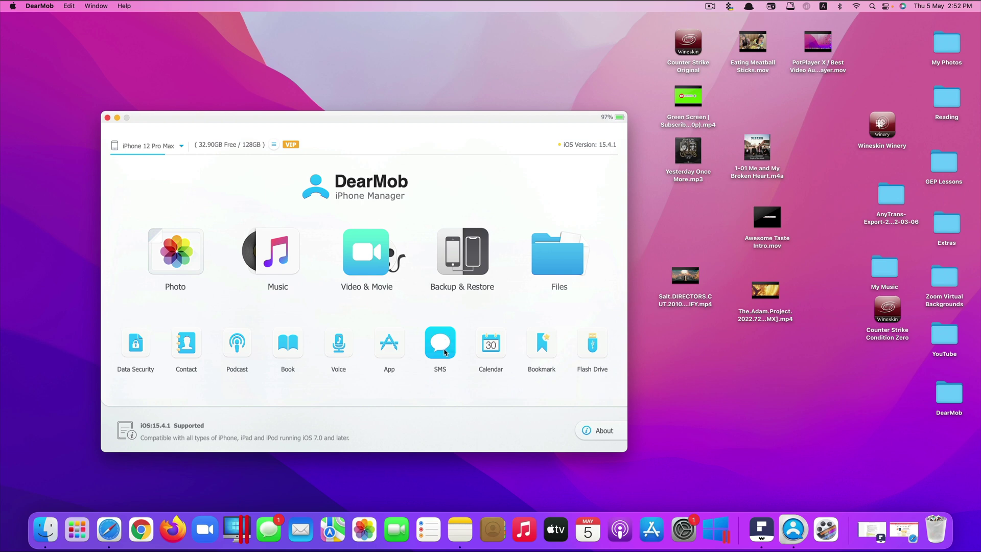
{"action": "left_click", "coordinate": [482, 338]}
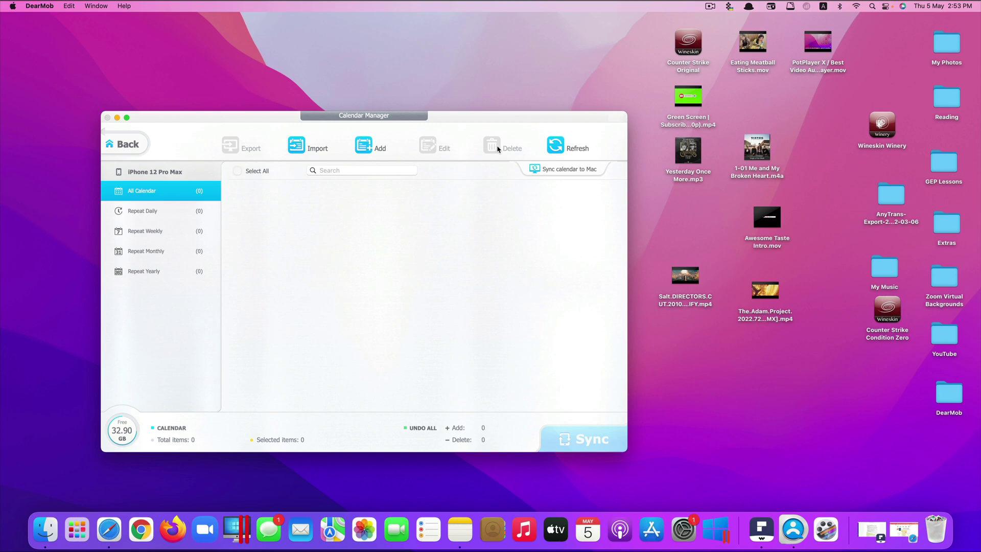
{"action": "left_click", "coordinate": [128, 144]}
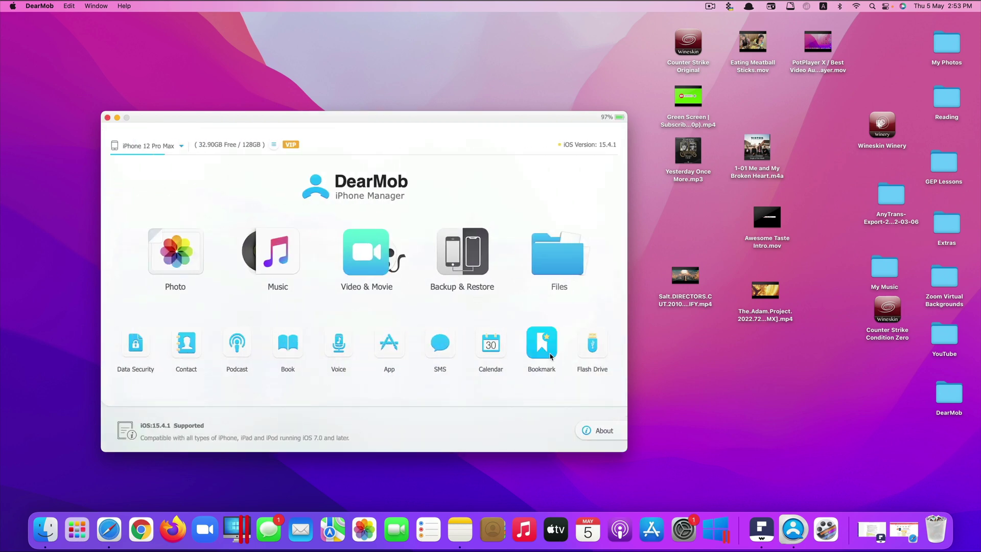
{"action": "left_click", "coordinate": [549, 342]}
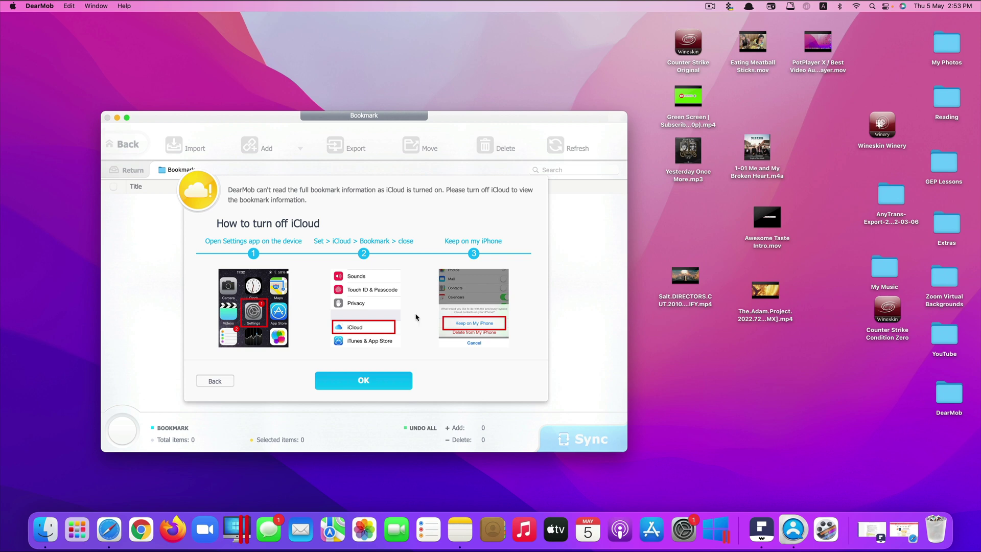
{"action": "left_click", "coordinate": [230, 382]}
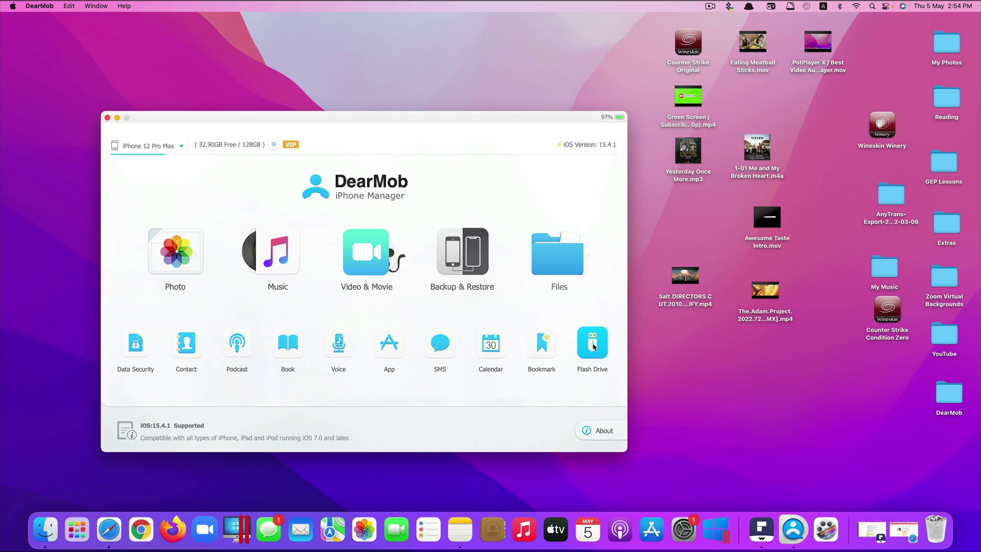
Step: Store 1-01 Me and My Broken Heart.m4a (6.8MB) in the Flash Drive's general_storage, then return home
{"action": "left_click", "coordinate": [593, 346]}
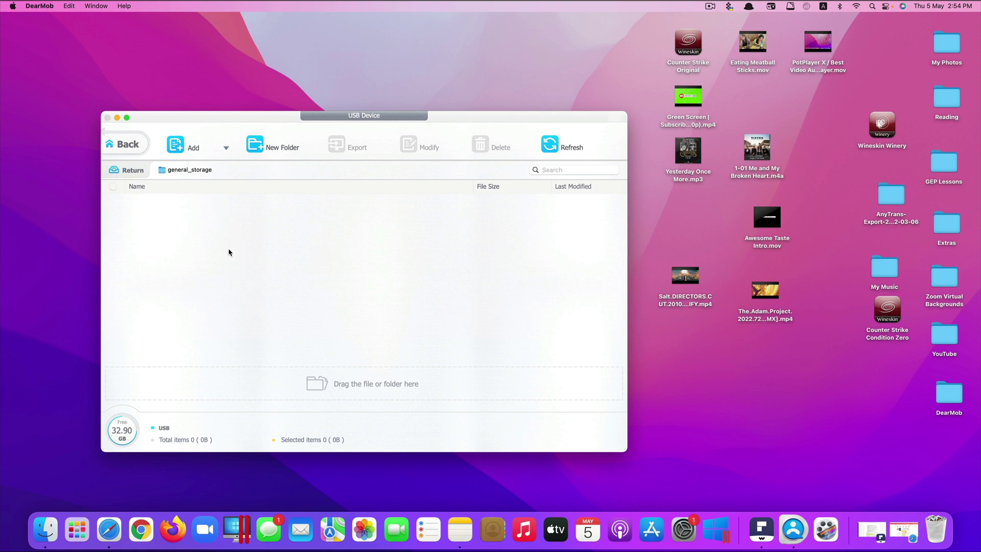
{"action": "left_click", "coordinate": [194, 150]}
{"action": "left_click", "coordinate": [196, 171]}
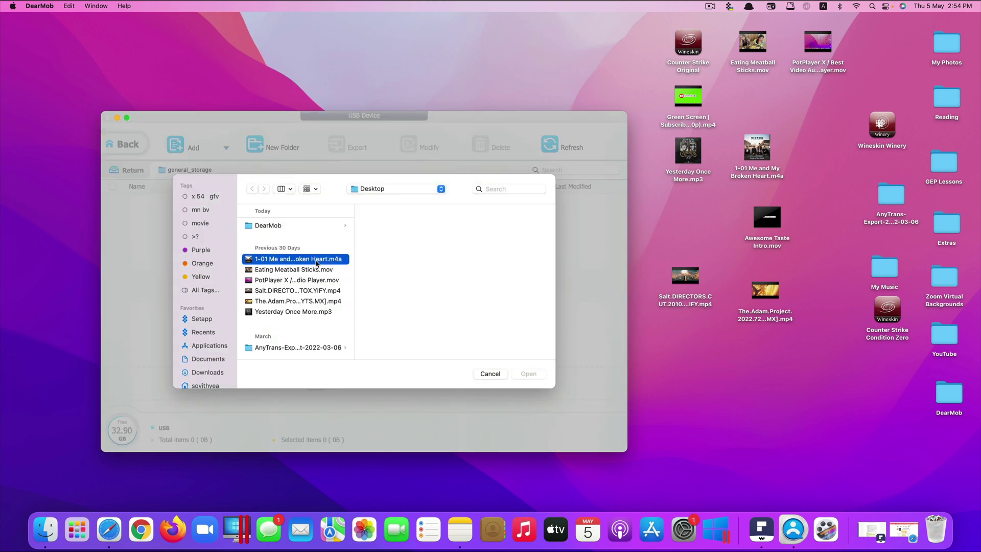
{"action": "left_click", "coordinate": [523, 372]}
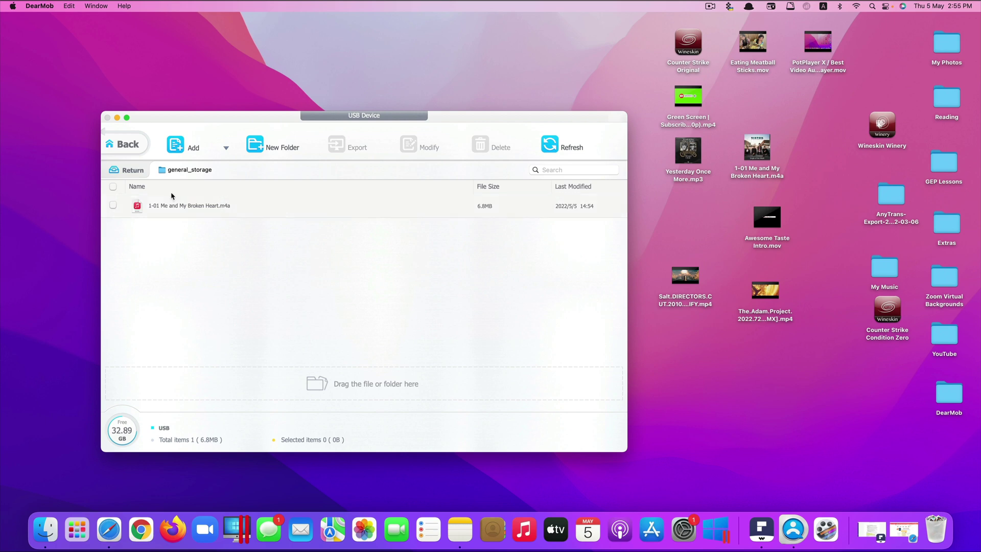
{"action": "left_click", "coordinate": [127, 144]}
{"action": "left_click", "coordinate": [113, 205]}
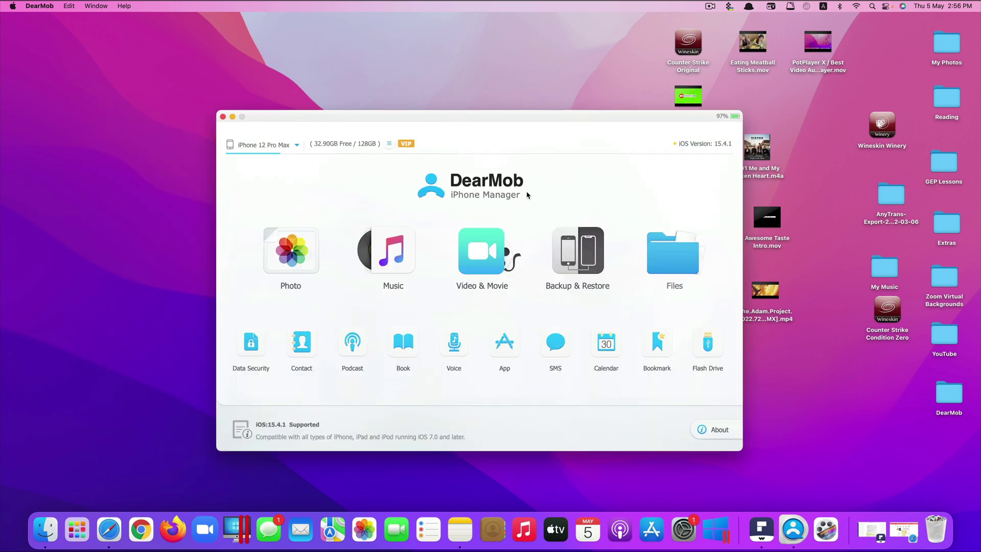
Step: Show the DearMob buy page in Safari, scrolled to the $29.95, $39.95 and $69.95 licence prices
{"action": "left_click", "coordinate": [109, 530]}
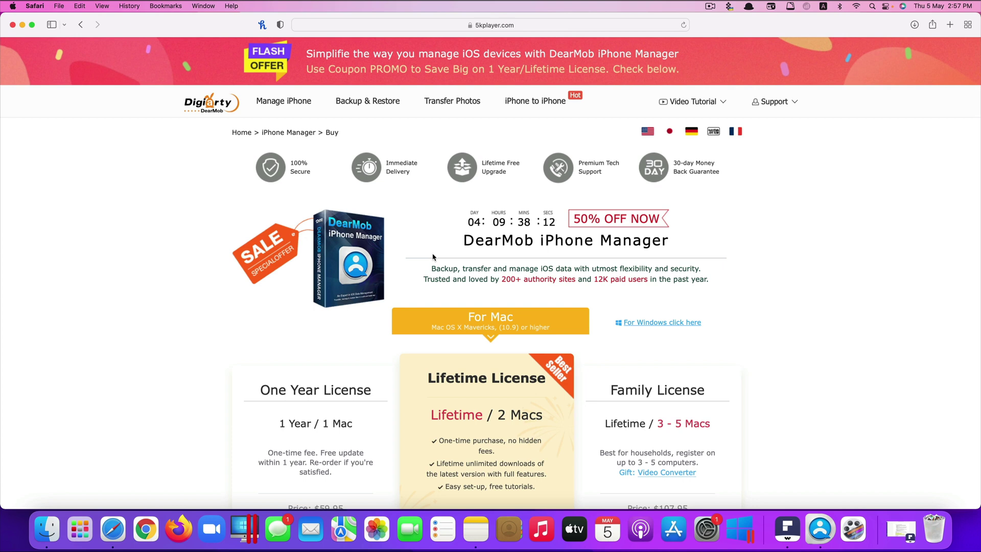
{"action": "scroll", "coordinate": [433, 256], "scroll_direction": "down", "scroll_amount": 1}
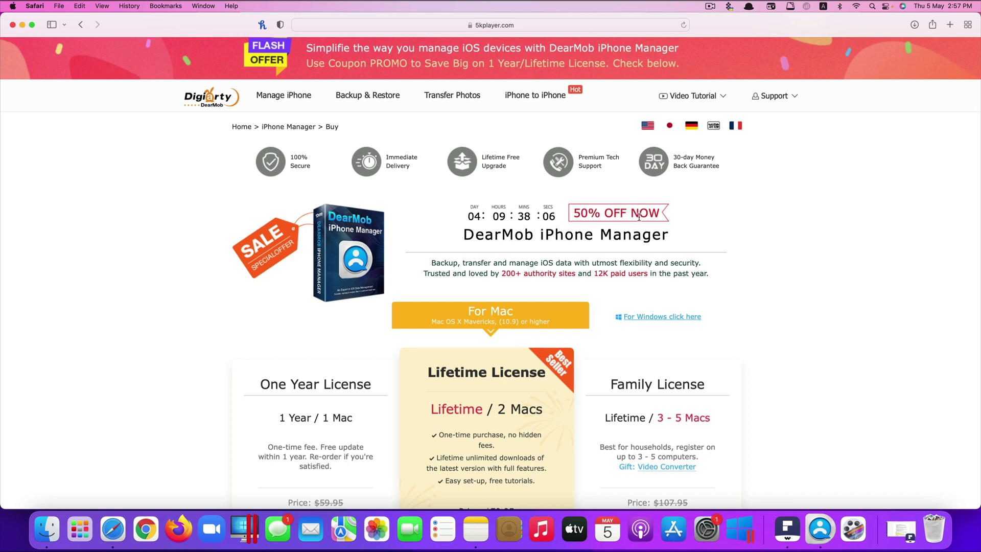
{"action": "scroll", "coordinate": [639, 217], "scroll_direction": "down", "scroll_amount": 1}
{"action": "scroll", "coordinate": [571, 252], "scroll_direction": "down", "scroll_amount": 5}
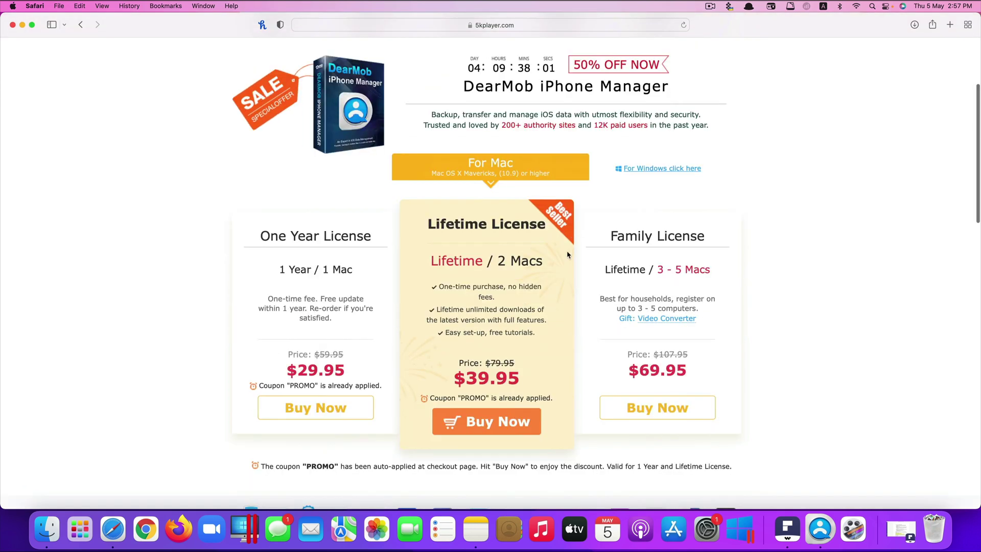